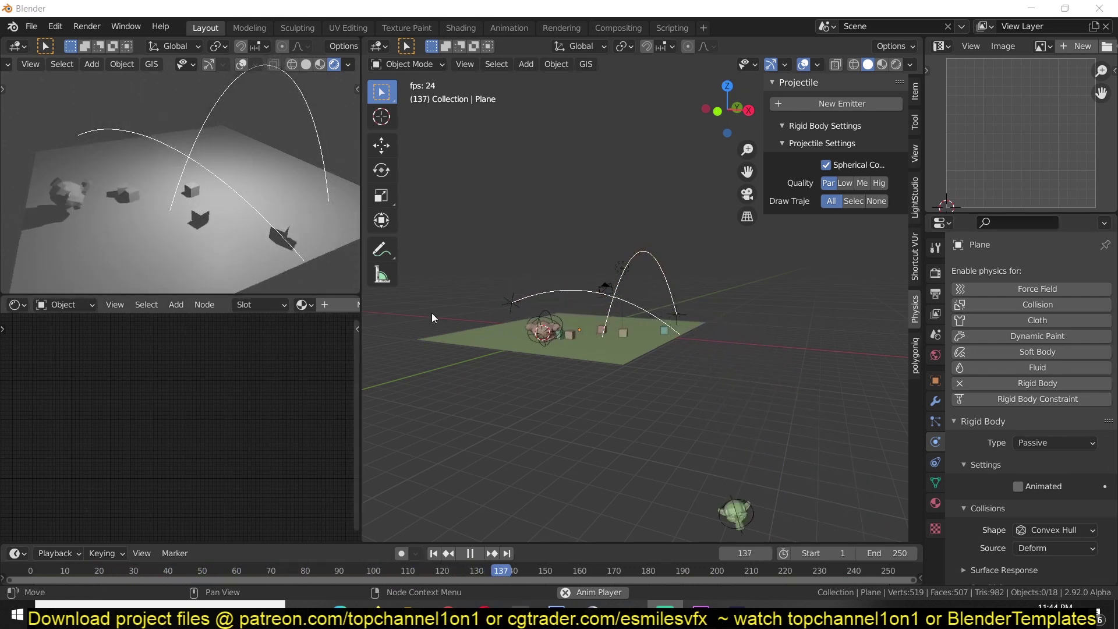
- Select the ground plane, orbit around it, and hide the Projectile sidebar
click(626, 320)
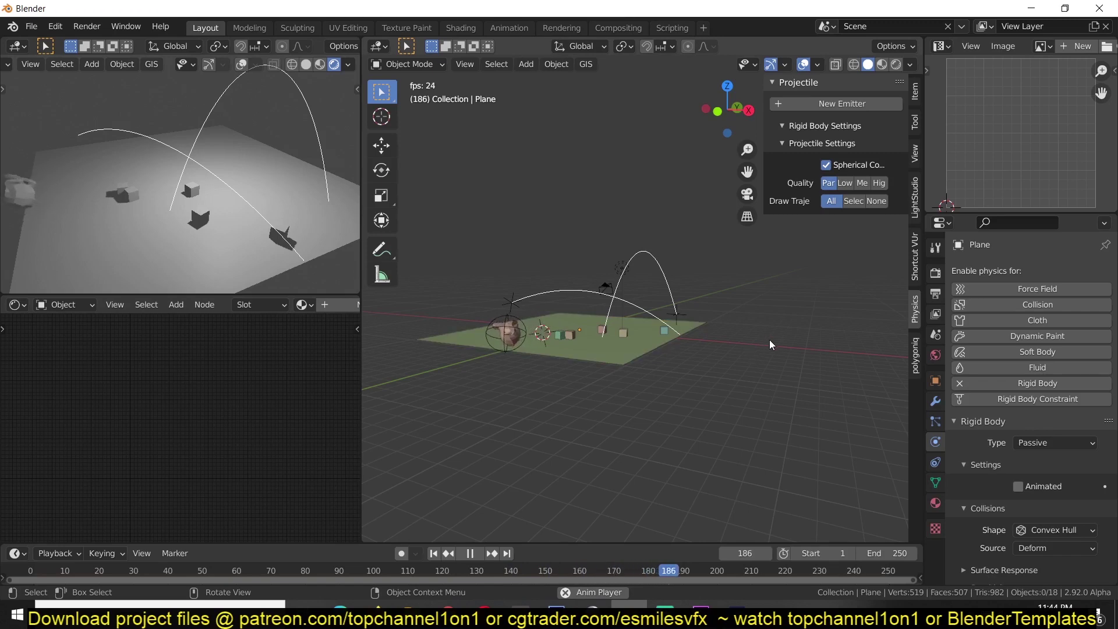
middle_drag(770, 341, 663, 267)
scroll(748, 380, up, 3)
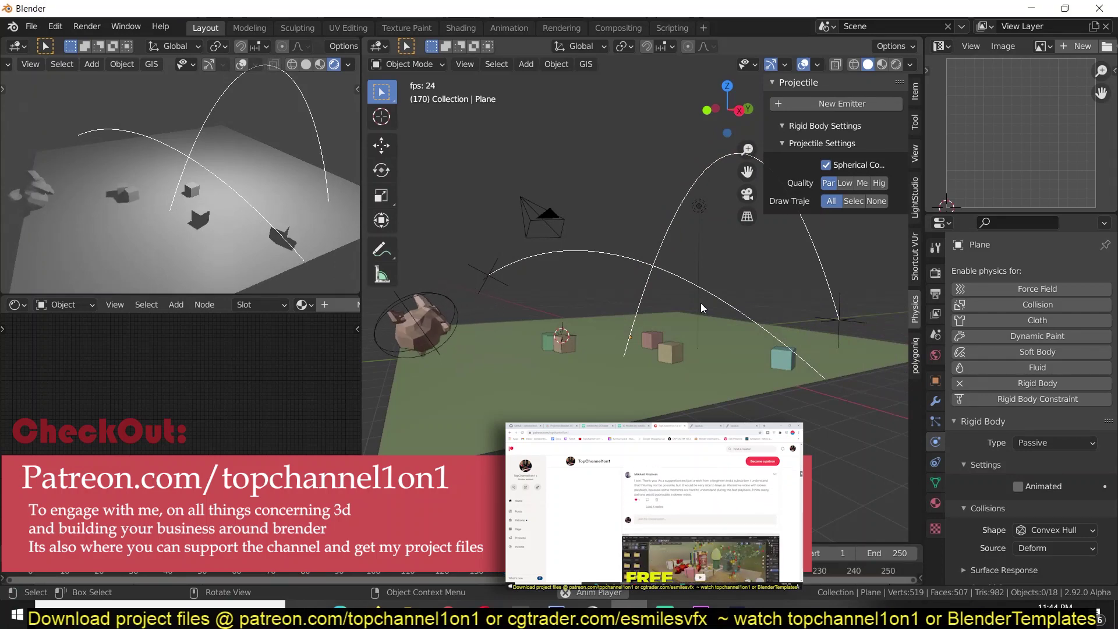
key(n)
- Replay the simulation looking along the arcs and make the timeline area taller
key(space)
middle_drag(701, 303, 655, 268)
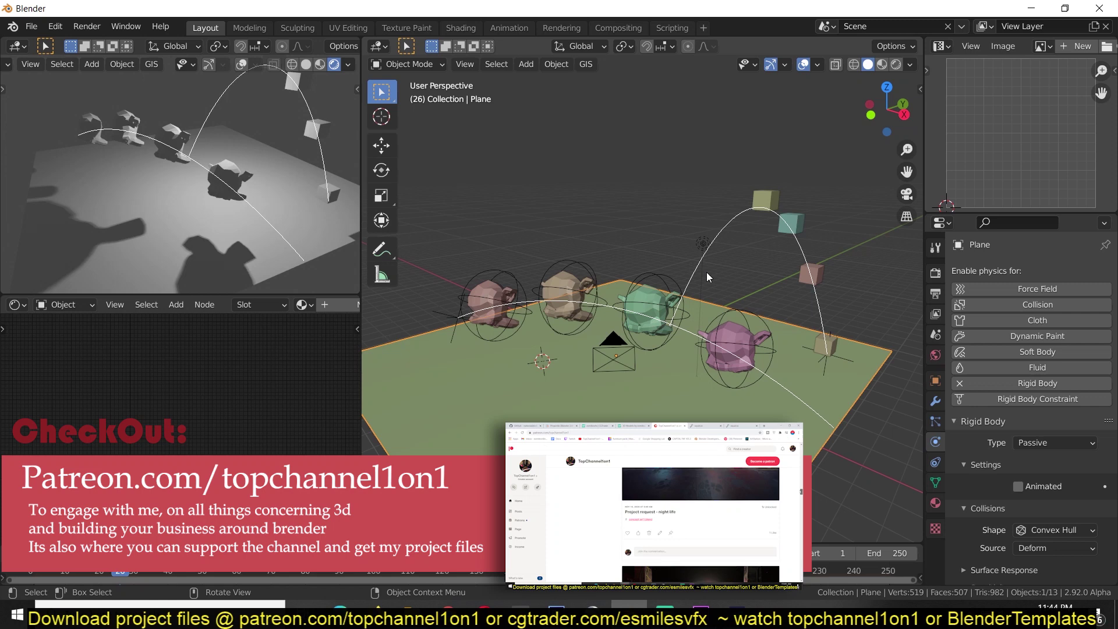
key(space)
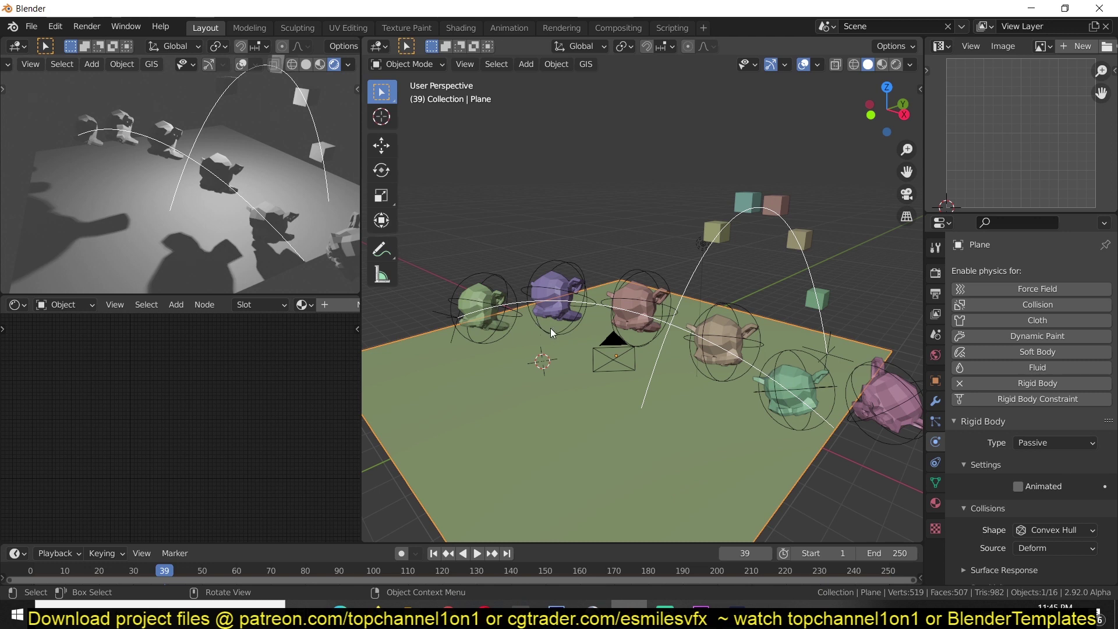
key(space)
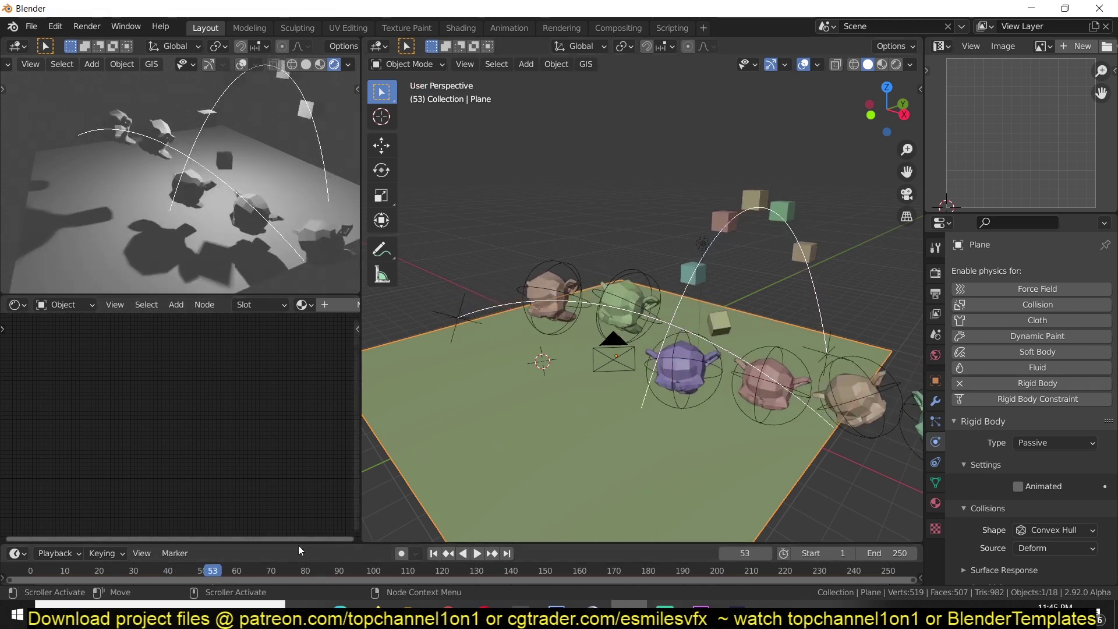
drag(303, 543, 303, 470)
- Rewind to the first frame and add a Suzanne monkey, rotated and placed on the plane
click(31, 494)
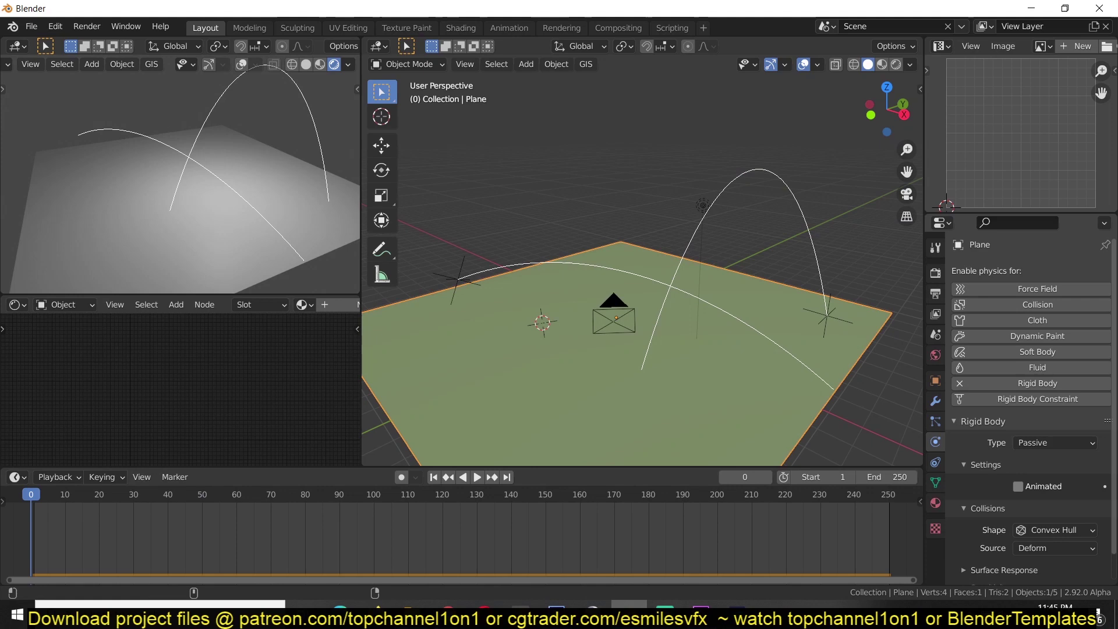
key(shift+a)
mouse_move(673, 303)
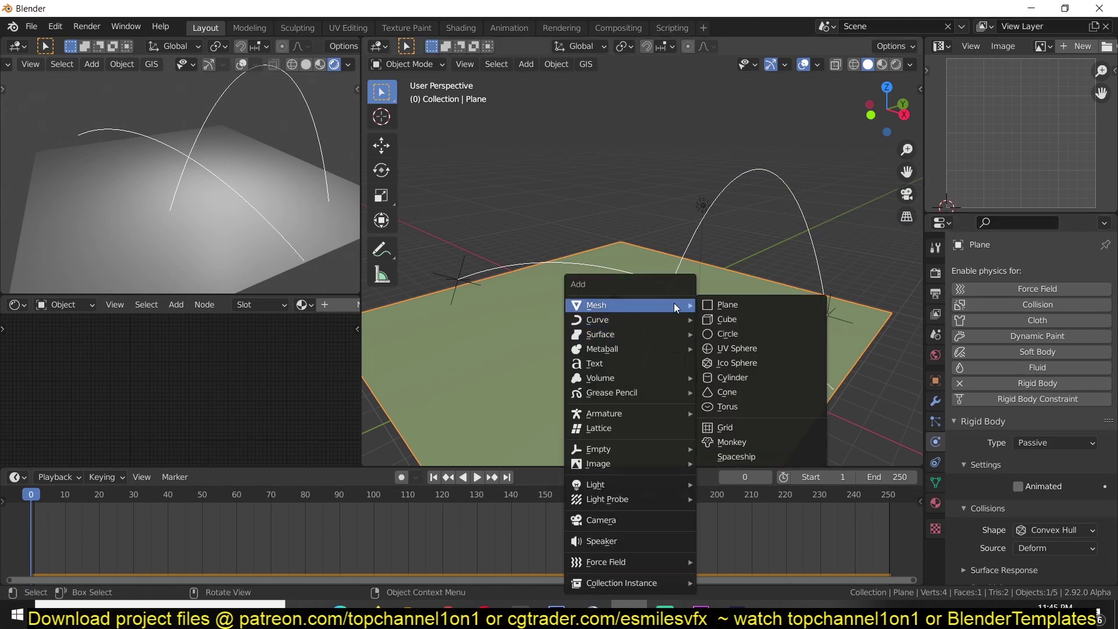
click(772, 444)
key(r)
key(r)
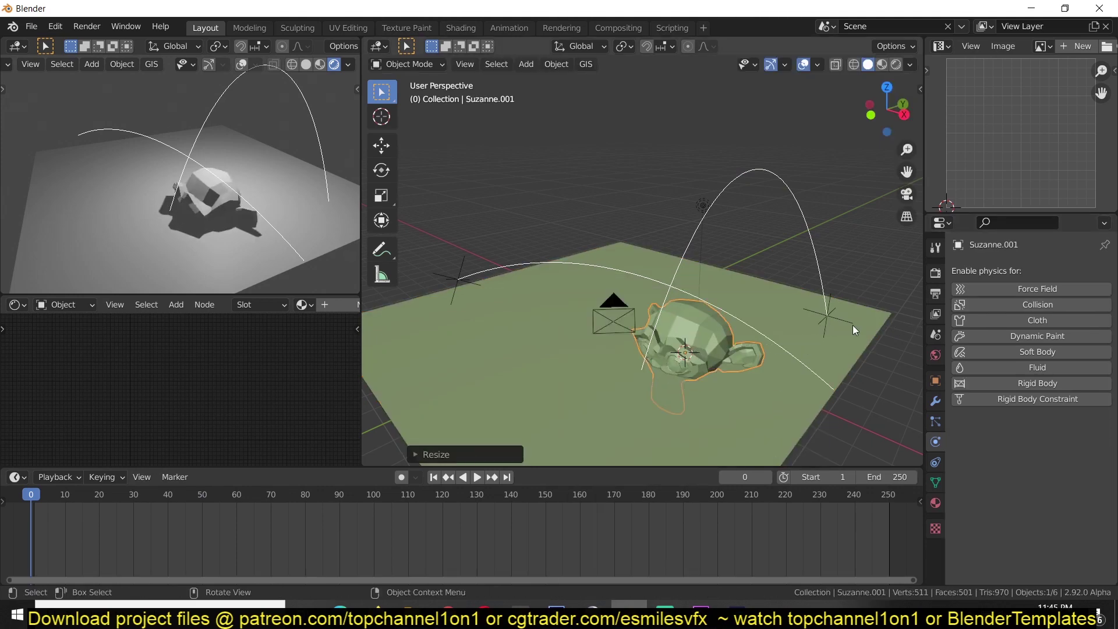
click(832, 279)
key(g)
click(777, 260)
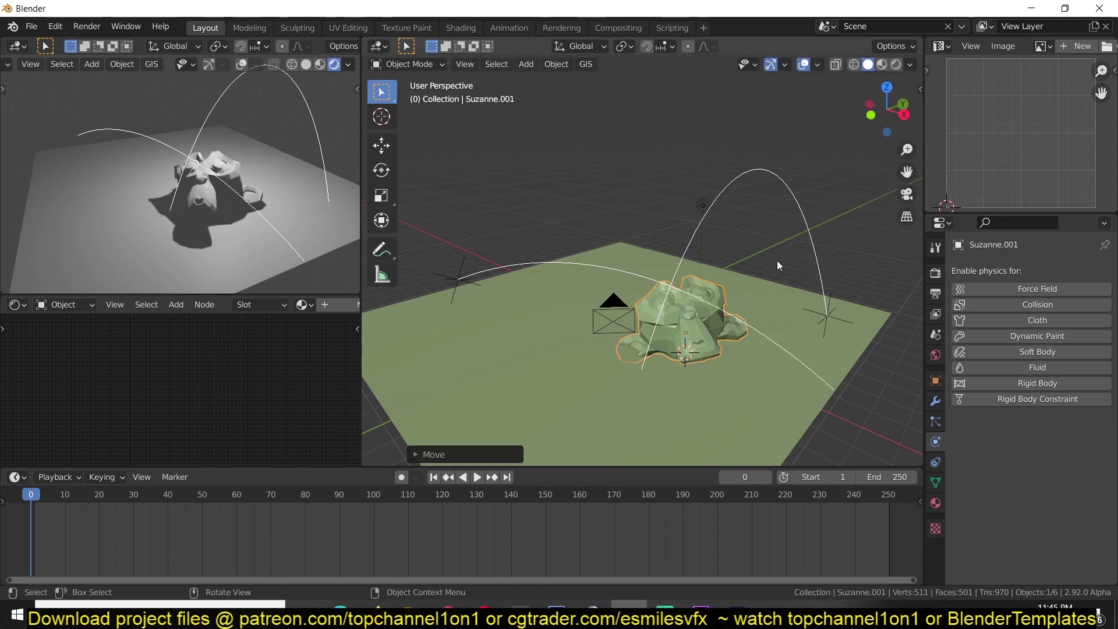
- Give the monkey Rigid Body physics with Type set to Passive
middle_drag(777, 261, 702, 262)
key(KP_5)
key(KP_7)
key(Tab)
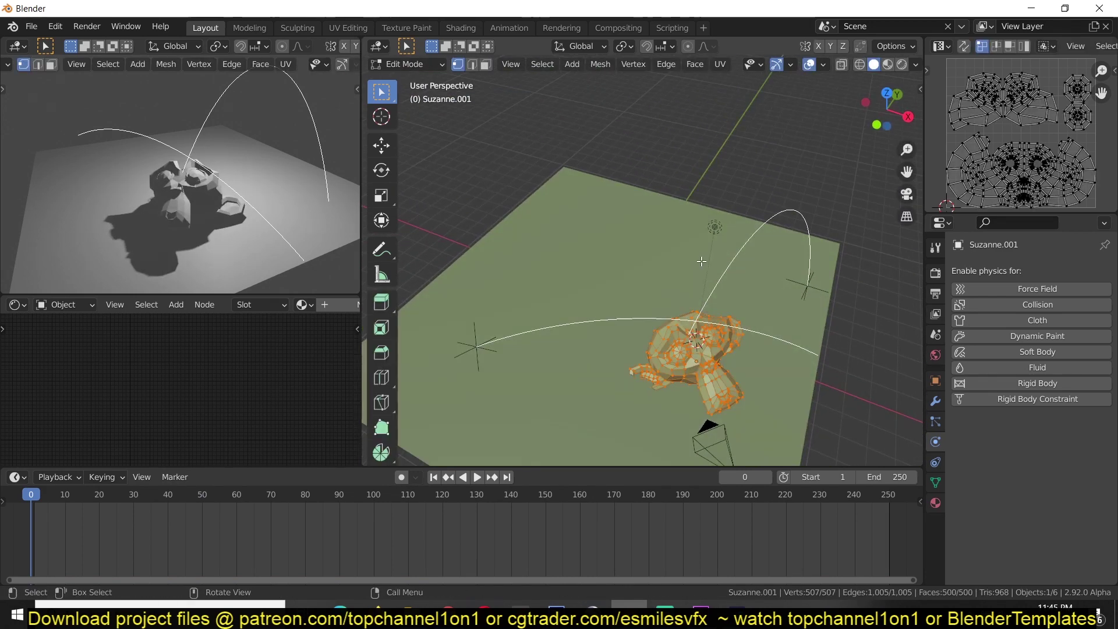
key(Tab)
click(1043, 380)
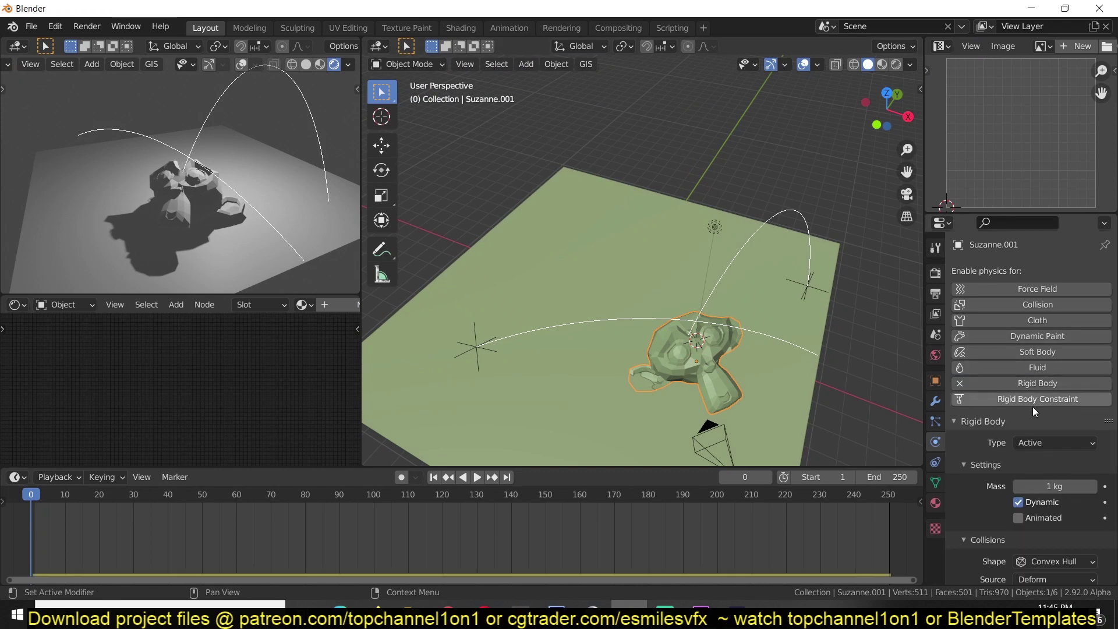
click(1042, 441)
click(1030, 476)
middle_drag(842, 402, 794, 338)
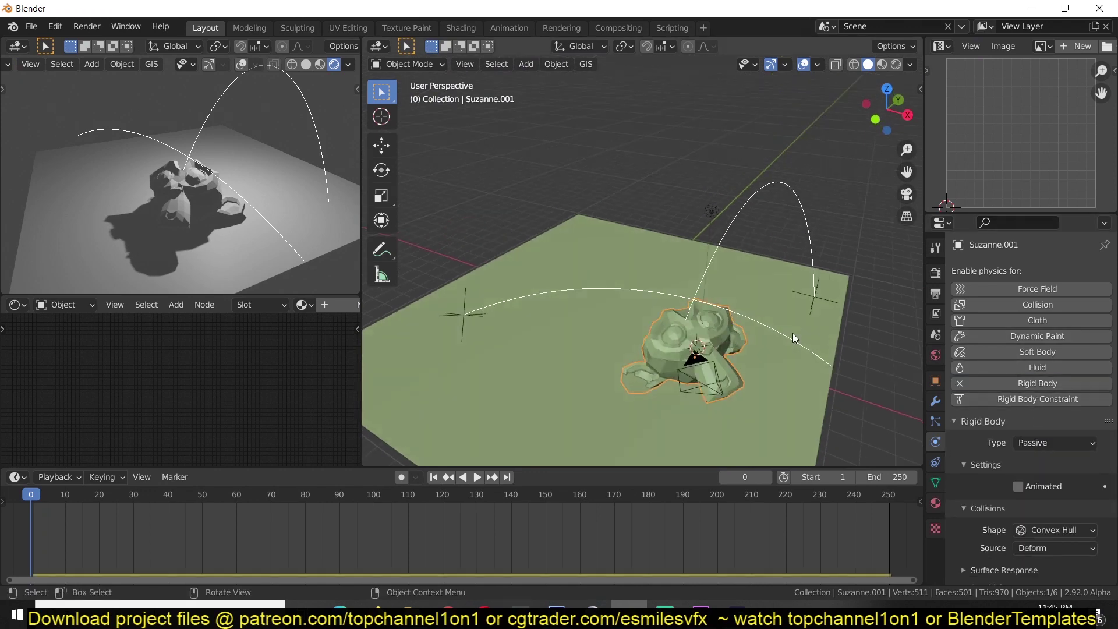
- Play the simulation, stop it, check the emitter sidebar, and rewind to the first frame
key(space)
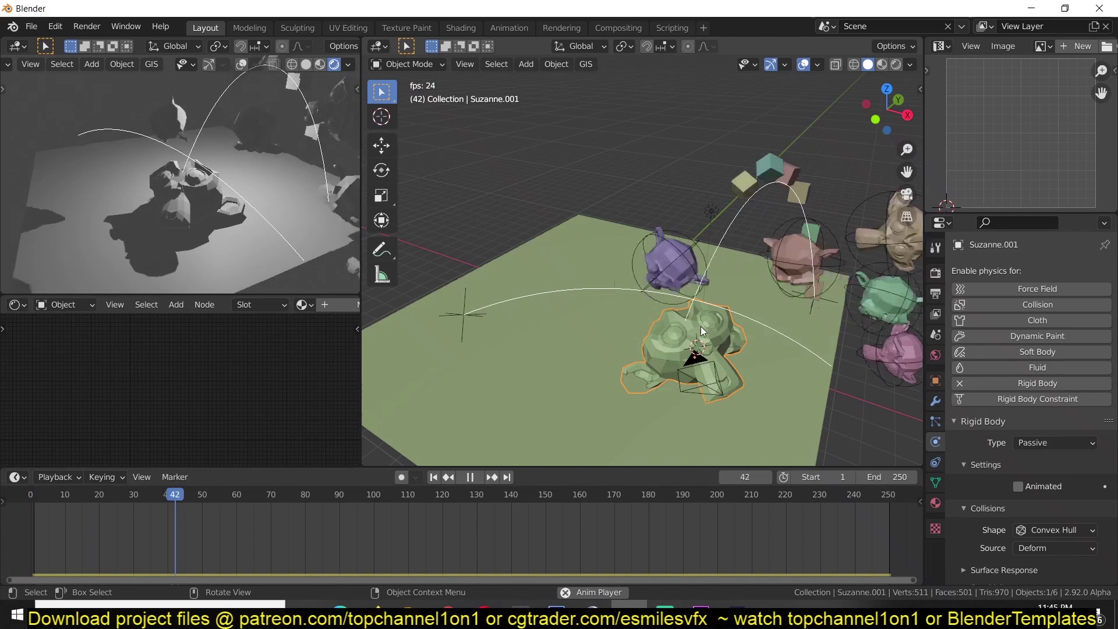
middle_drag(700, 326, 696, 263)
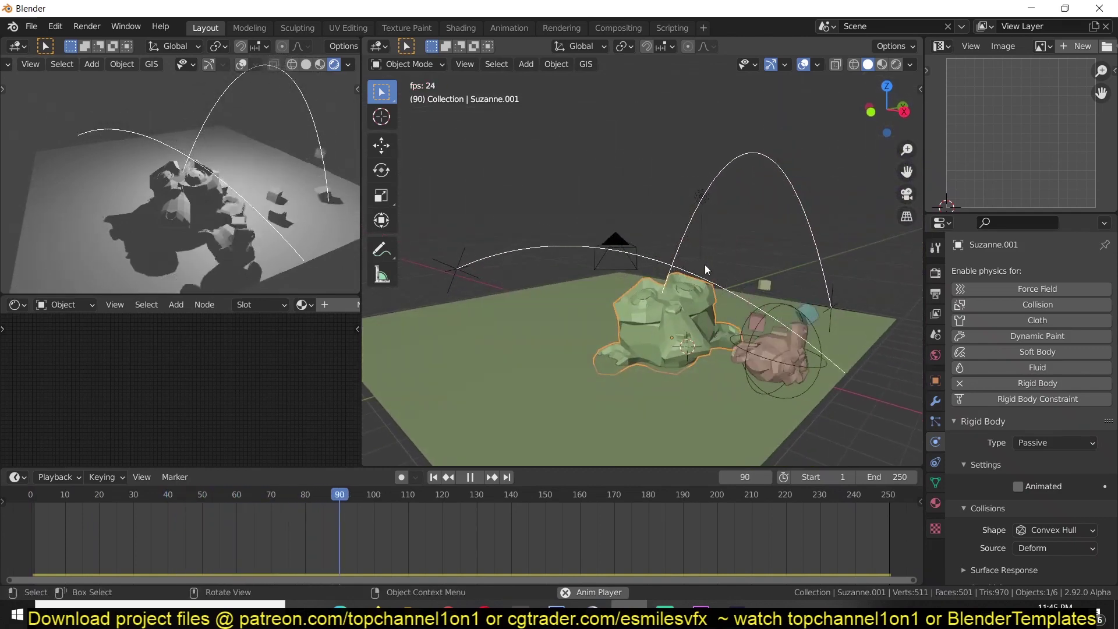
key(space)
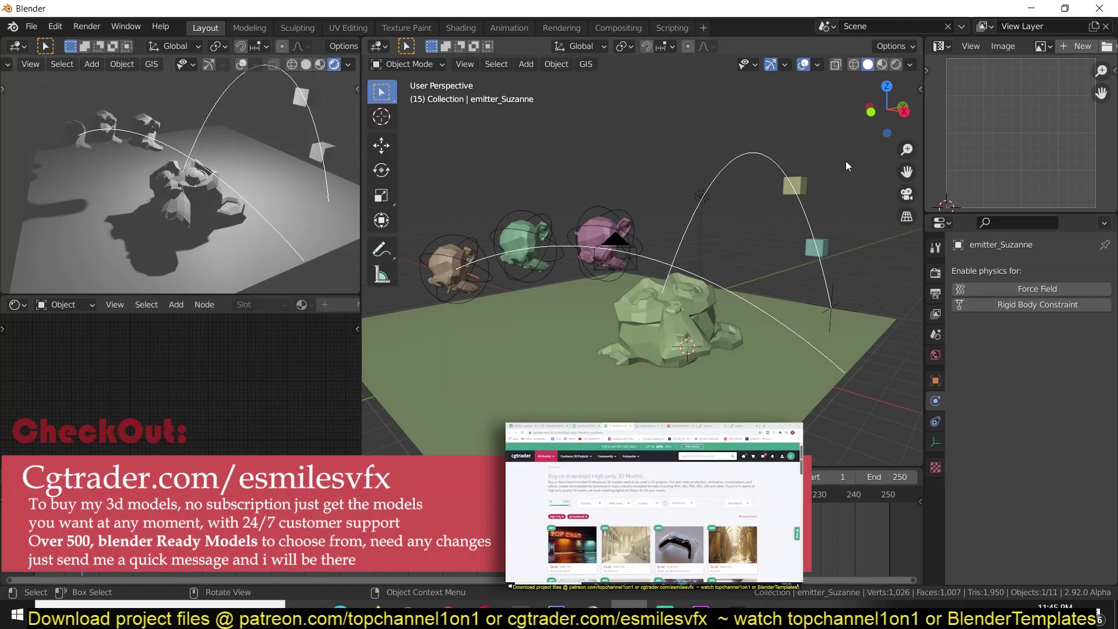
key(n)
key(shift+Left)
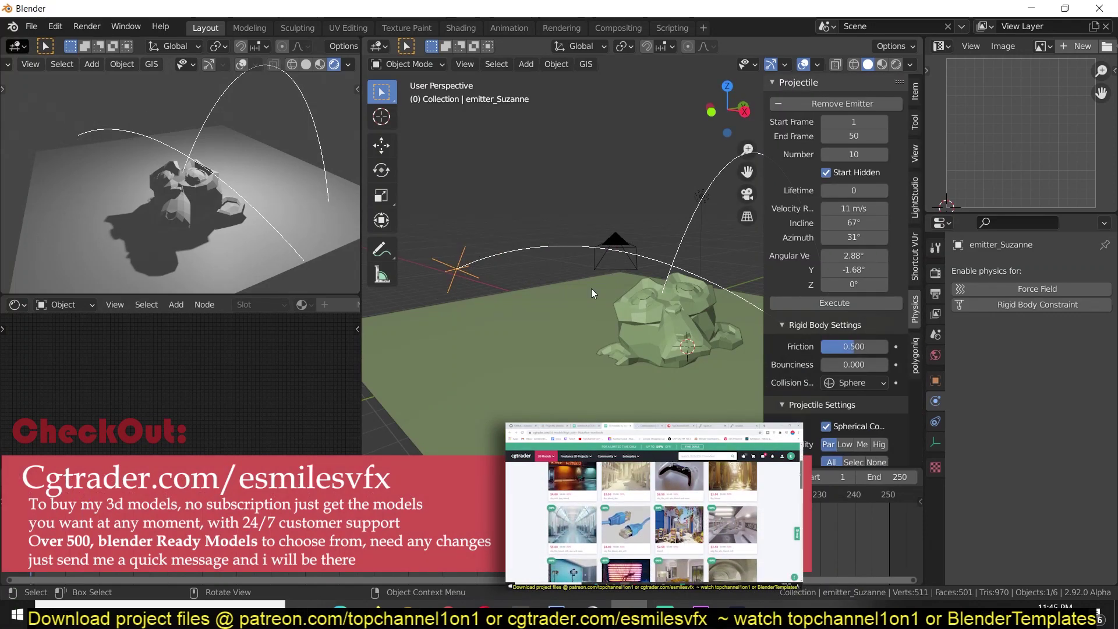
key(n)
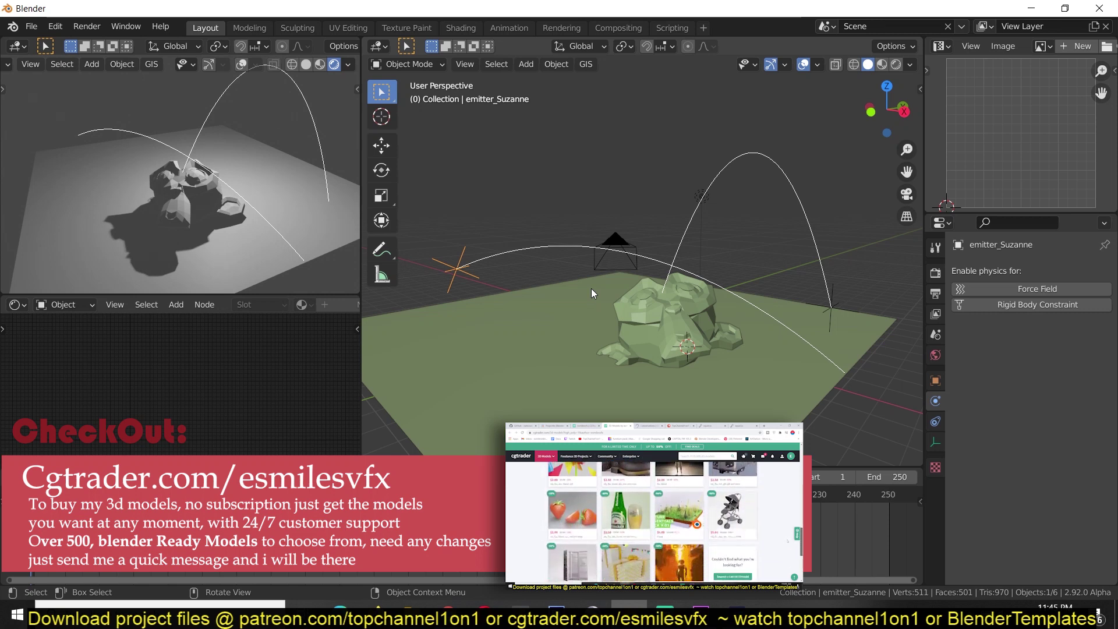
- Replay the simulation from the start repeatedly to review collisions around the monkey obstacle
key(space)
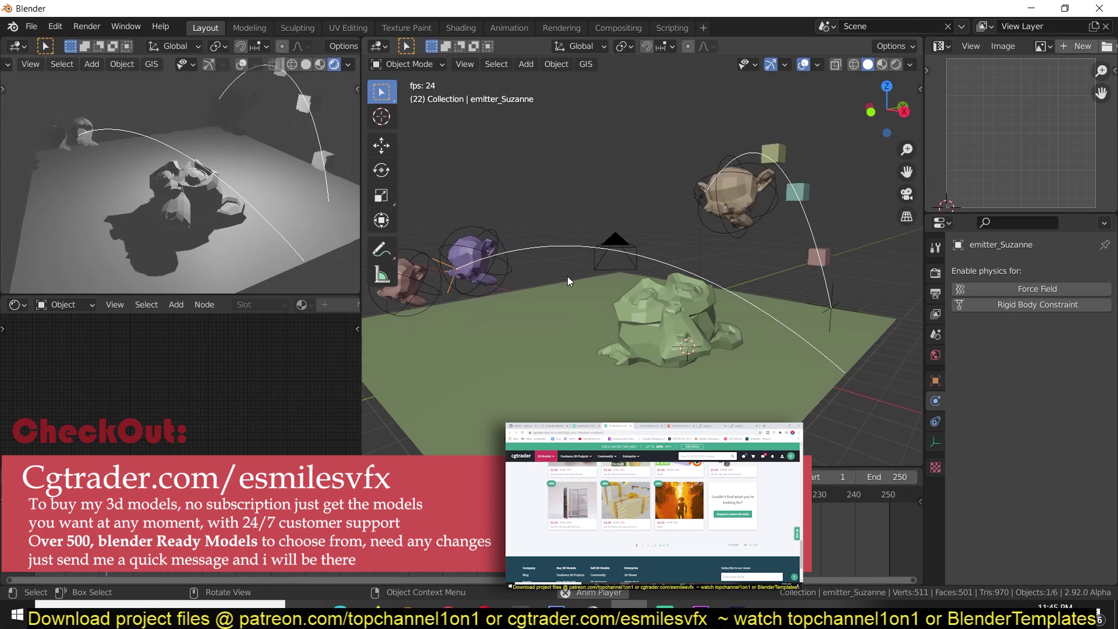
scroll(553, 313, down, 2)
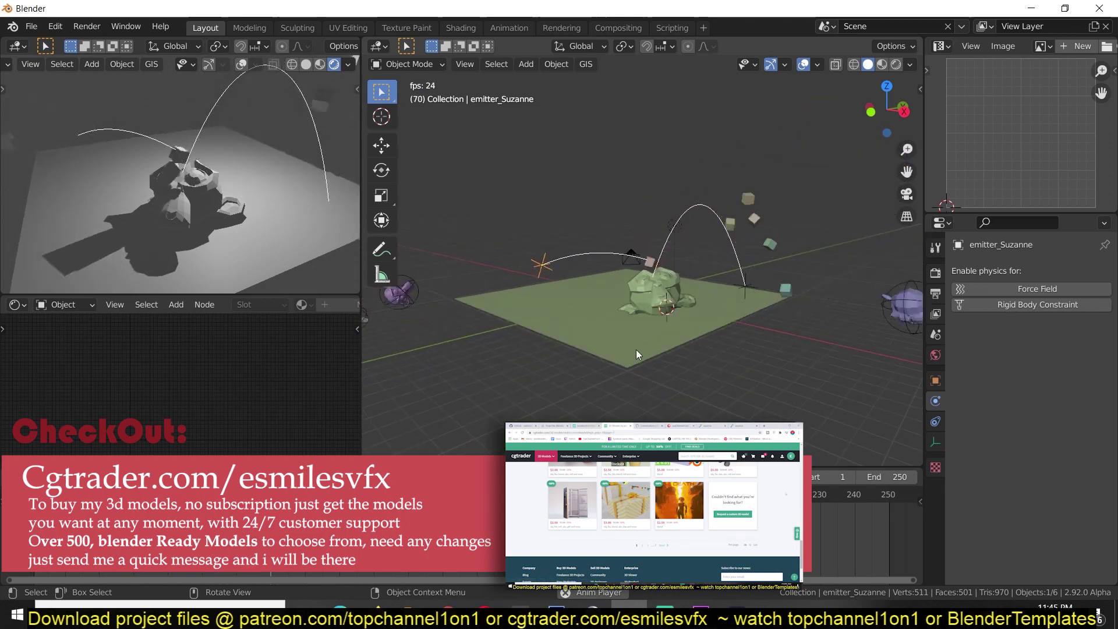
scroll(578, 301, up, 1)
key(Escape)
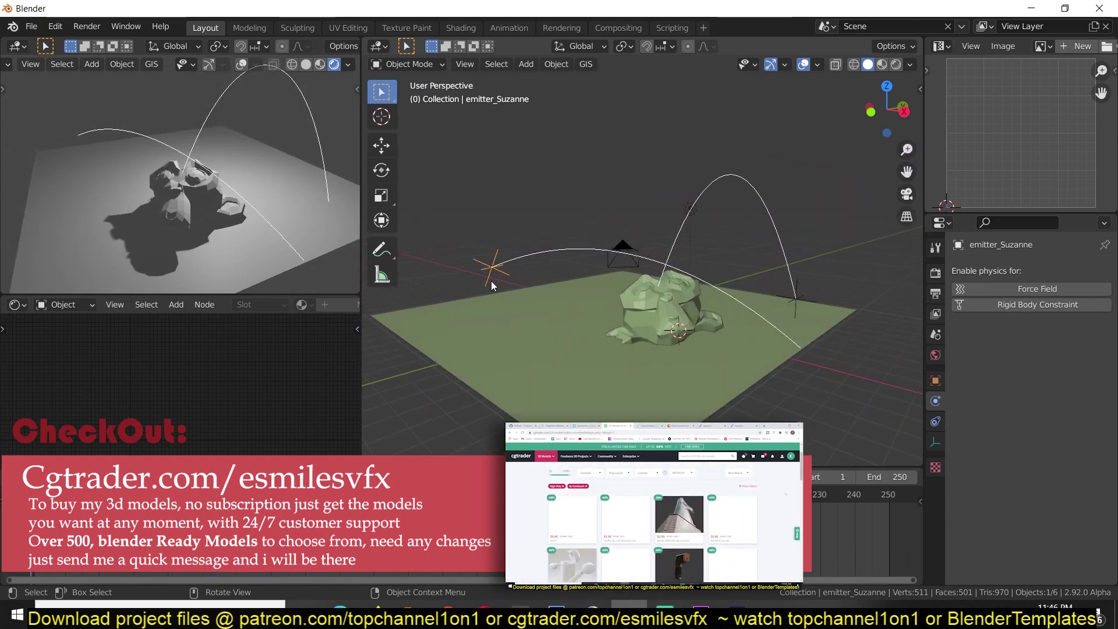
key(space)
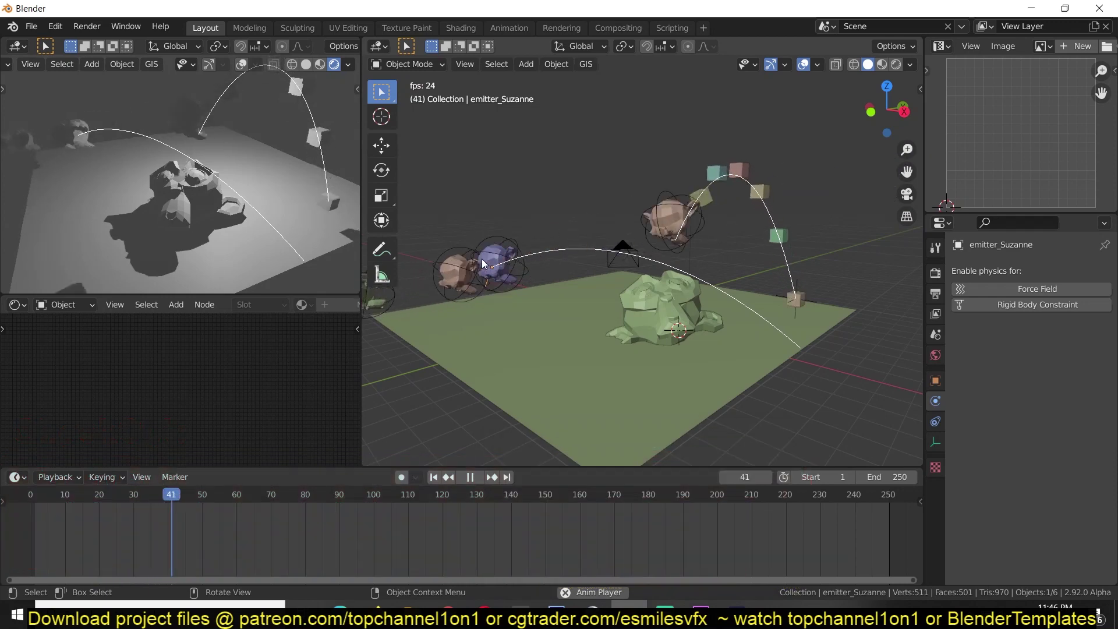
scroll(512, 280, down, 2)
scroll(544, 274, up, 3)
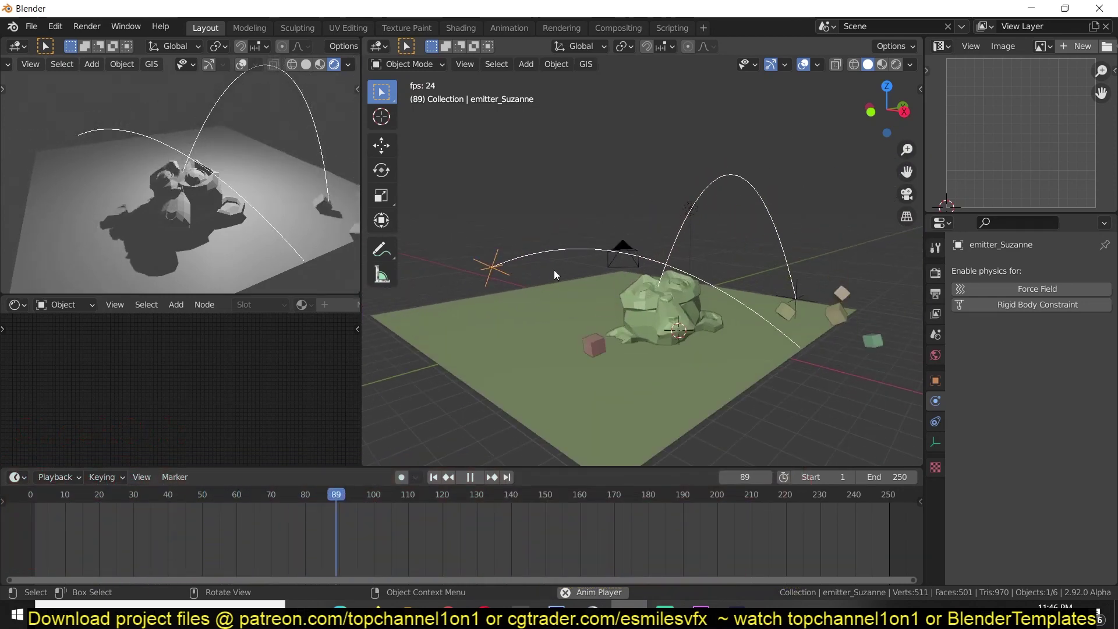
key(space)
key(Escape)
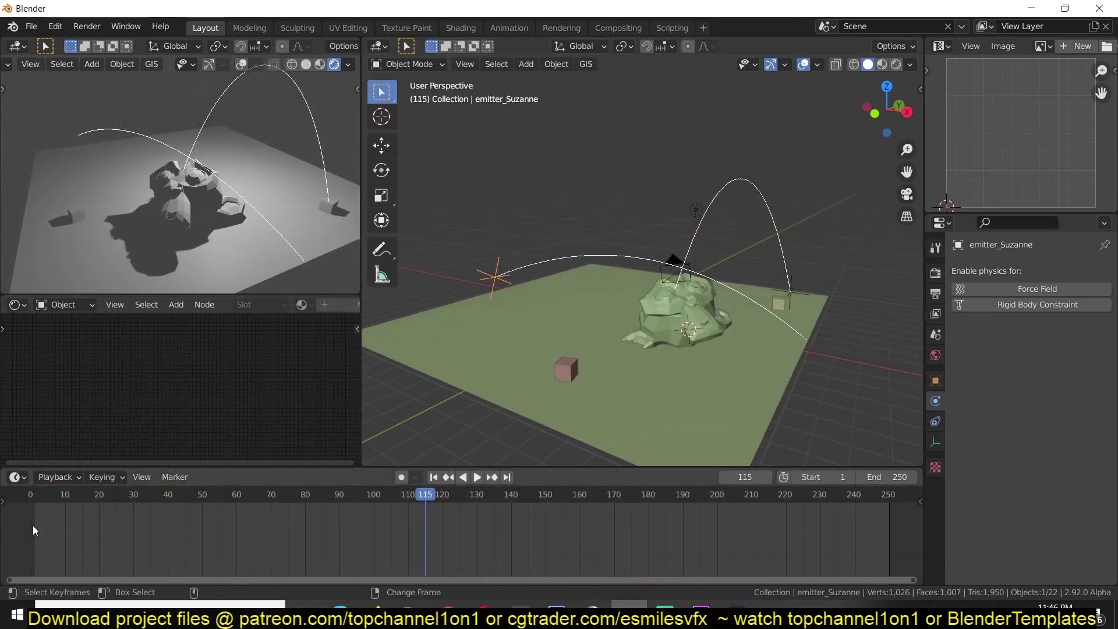
key(space)
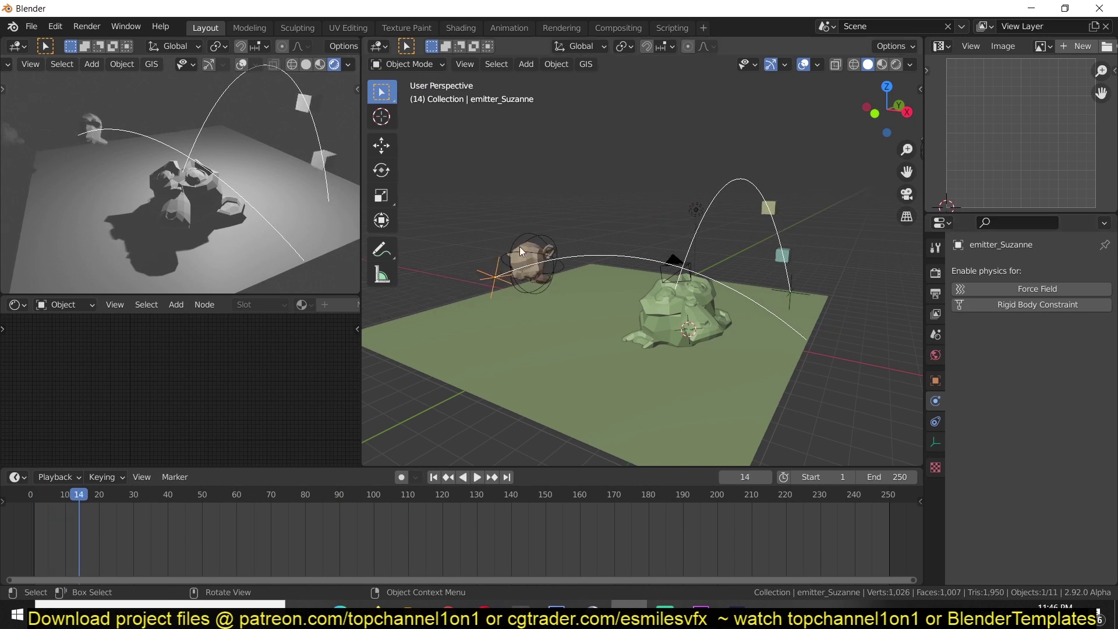
- Shrink the Suzanne_instance.002 projectile mesh to 0.476 scale in edit mode
key(n)
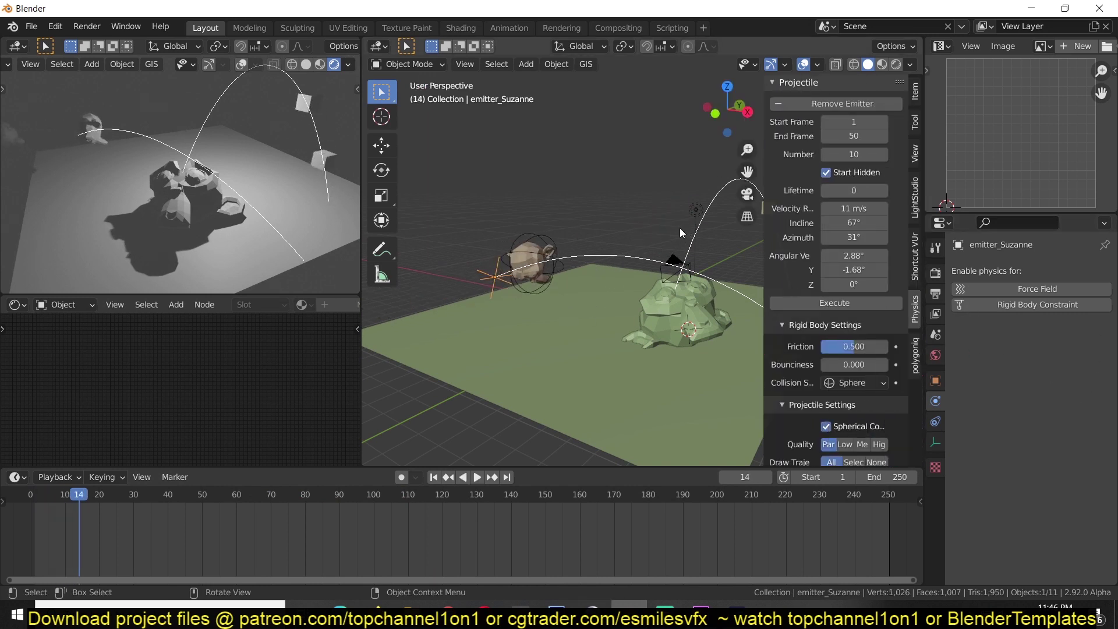
click(527, 247)
key(Tab)
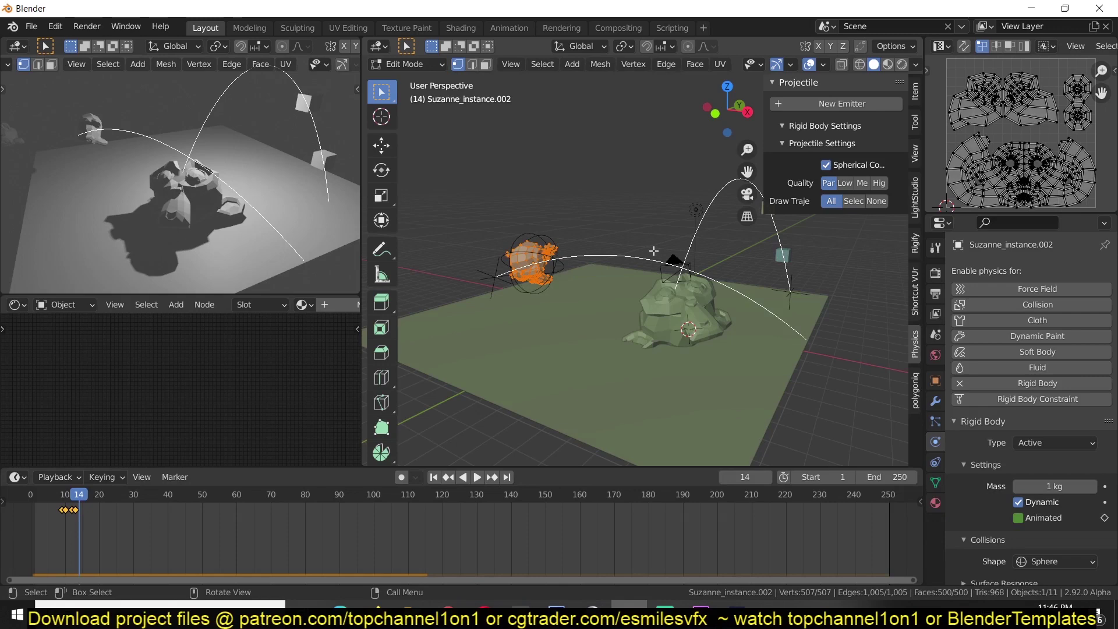
key(s)
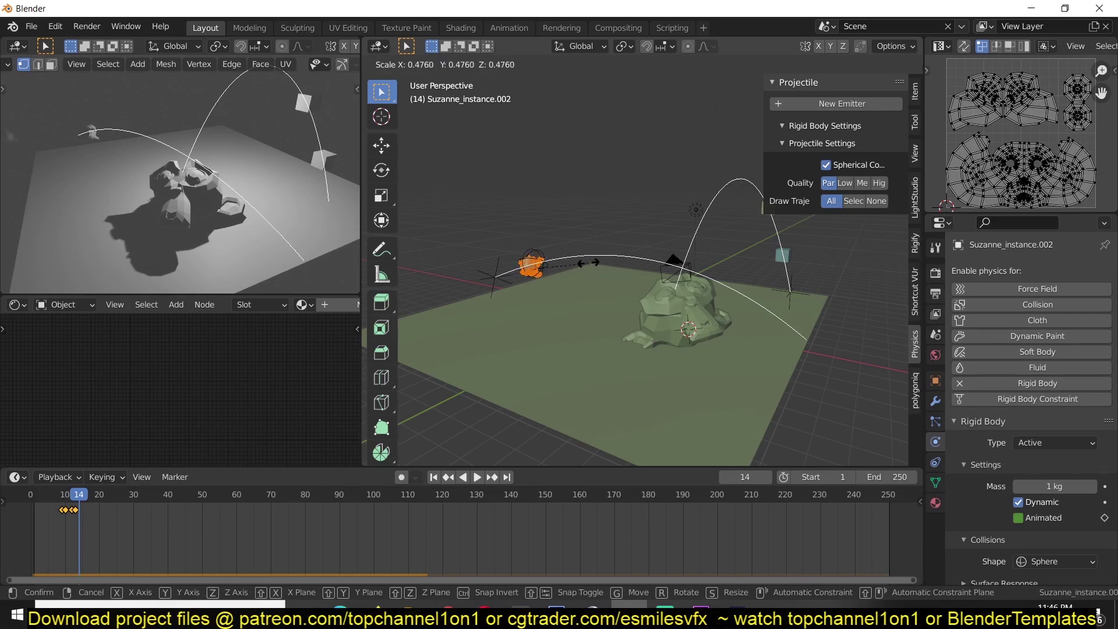
click(588, 263)
- Return to object mode, play the simulation, and rewind to frame 0
key(Tab)
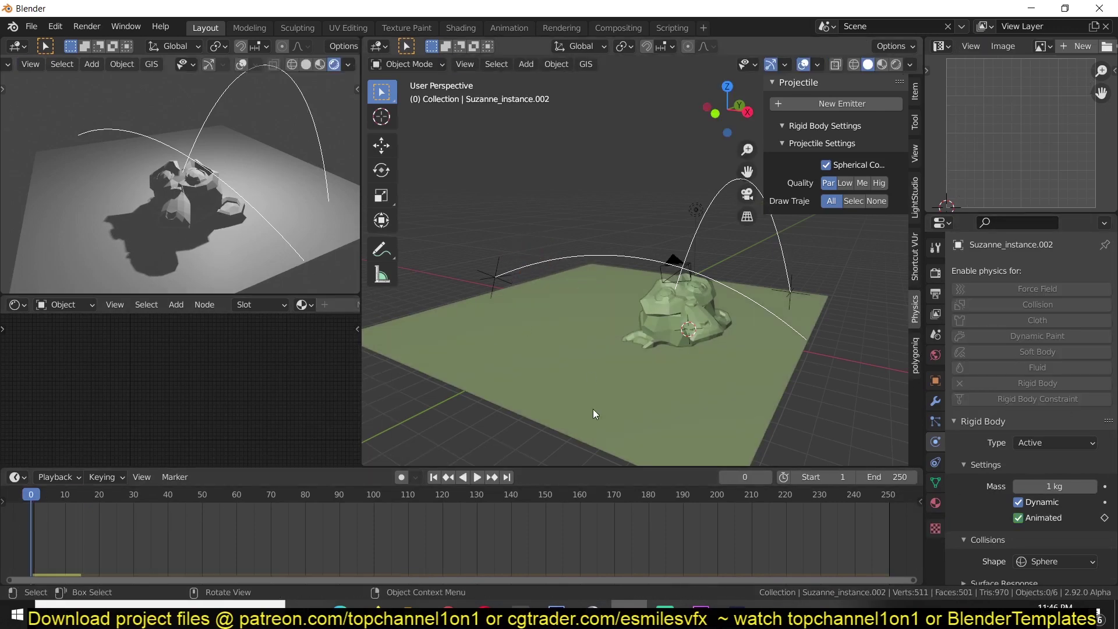
key(space)
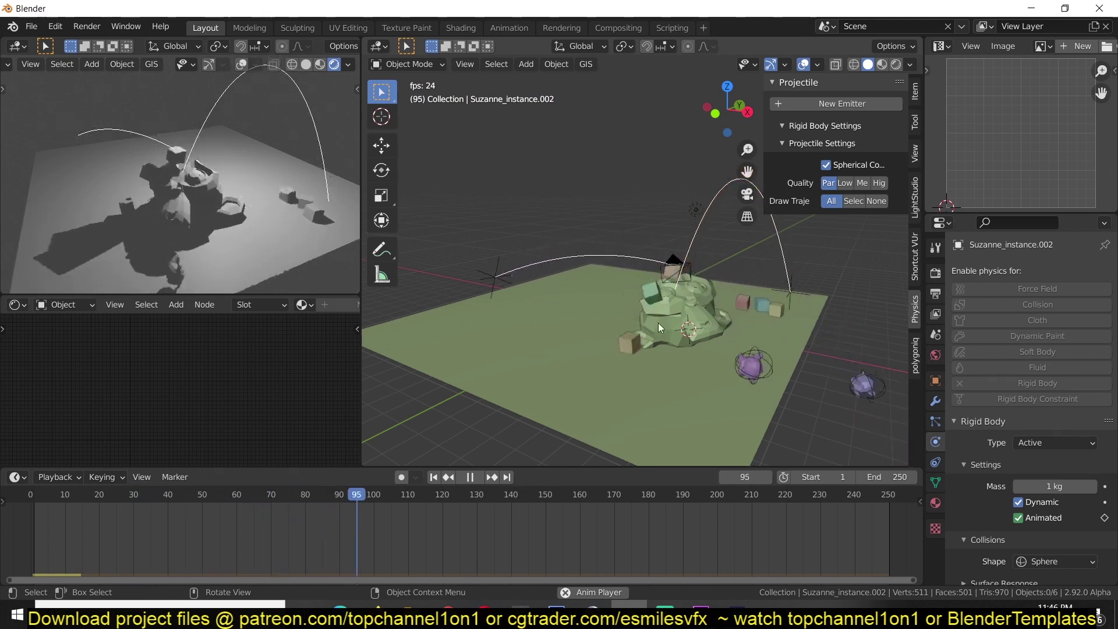
key(Escape)
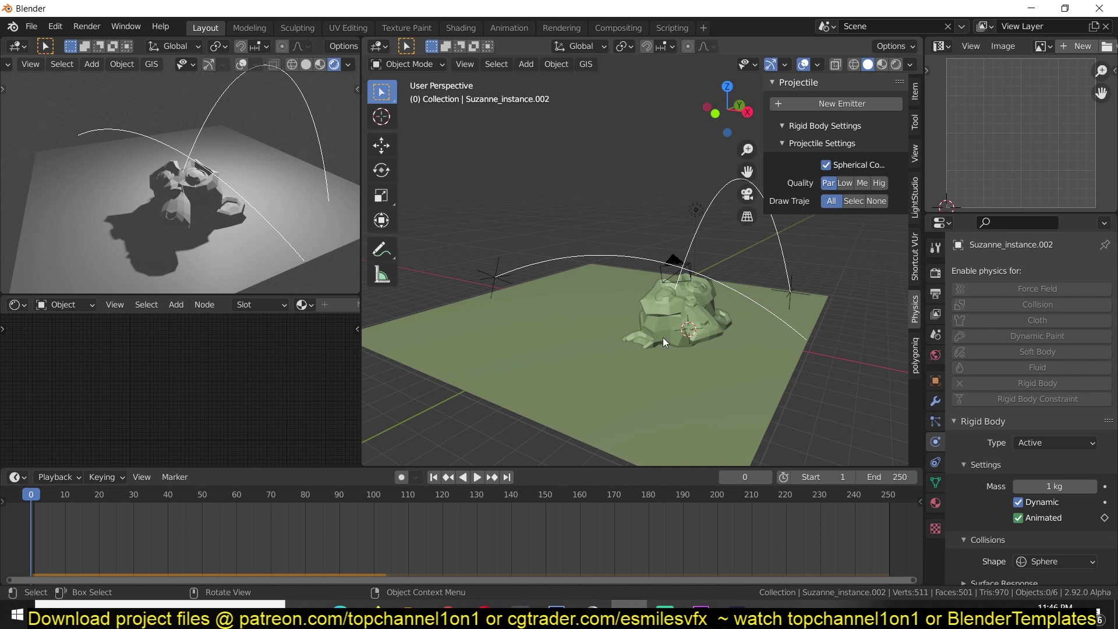
- Switch to Chrome and scroll through the Projectile add-on's Gumroad page
click(1035, 7)
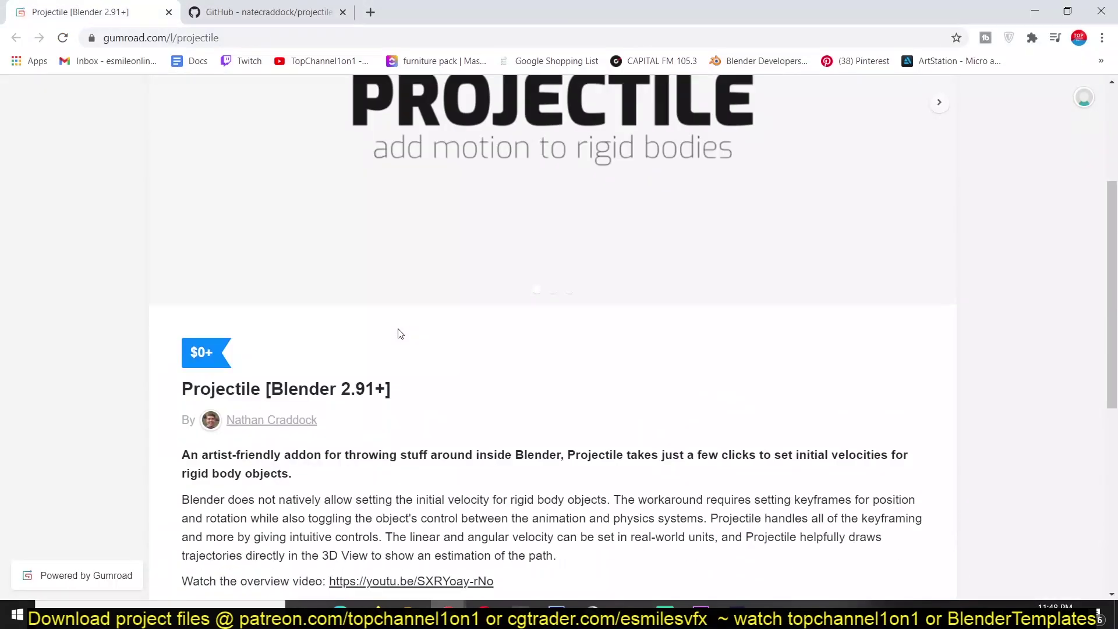
scroll(601, 442, down, 4)
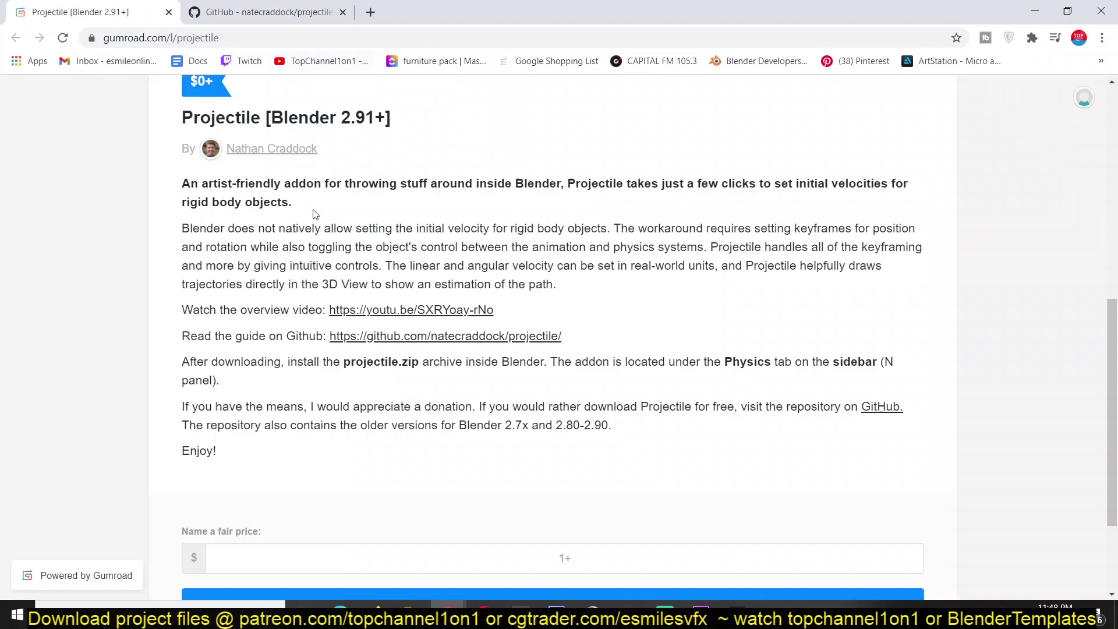
scroll(156, 156, up, 1)
scroll(157, 157, up, 1)
- Go to the Projectile GitHub repository tab and check its Code clone options
key(ctrl+Tab)
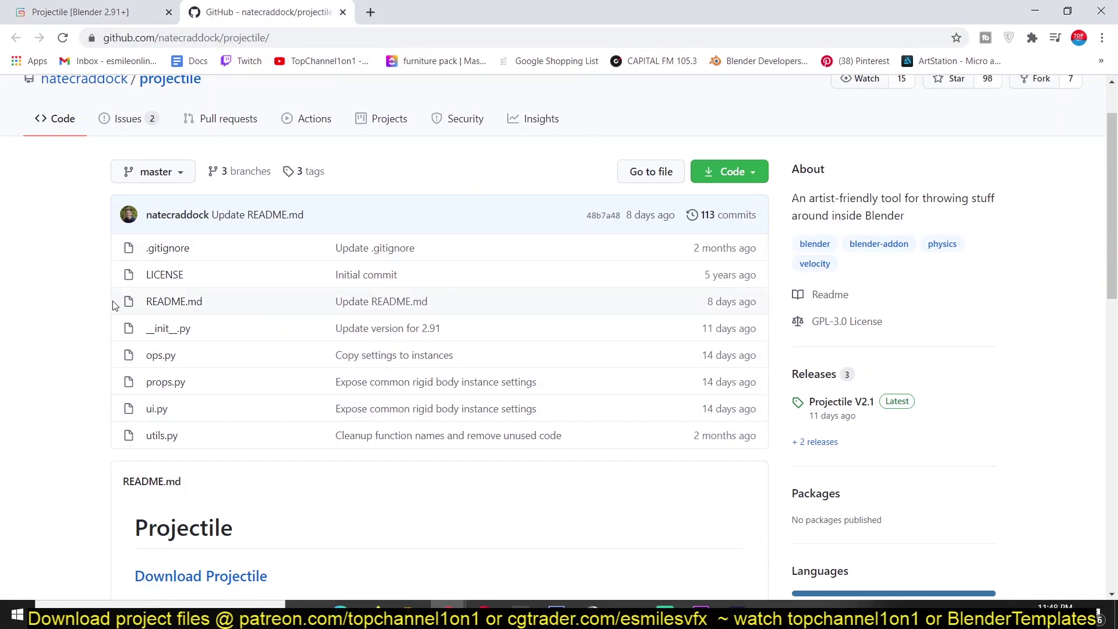
click(735, 172)
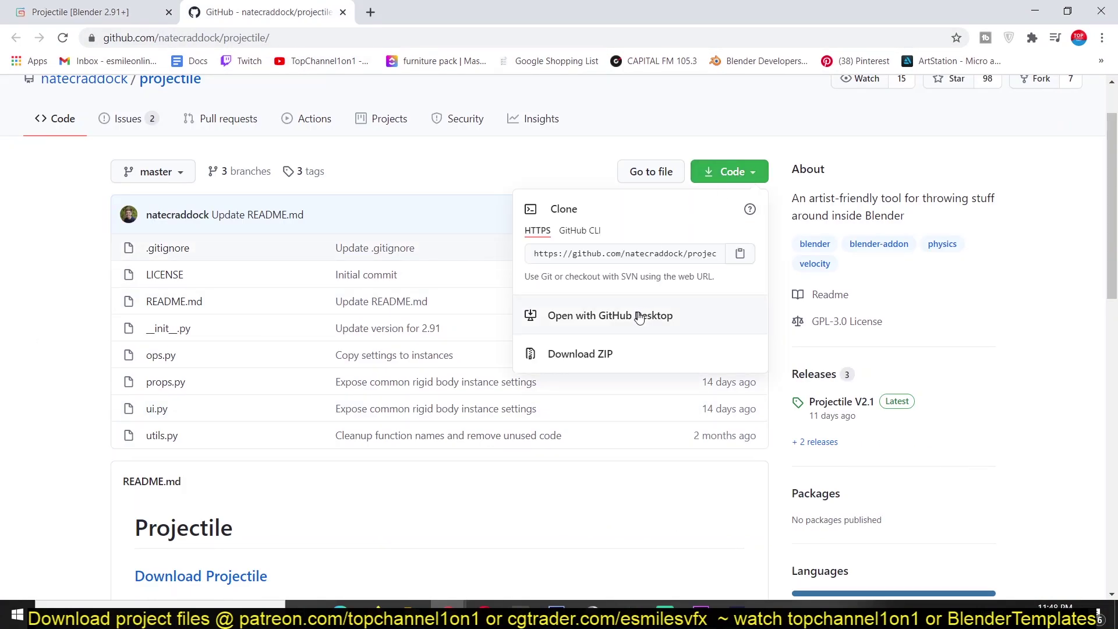
click(997, 381)
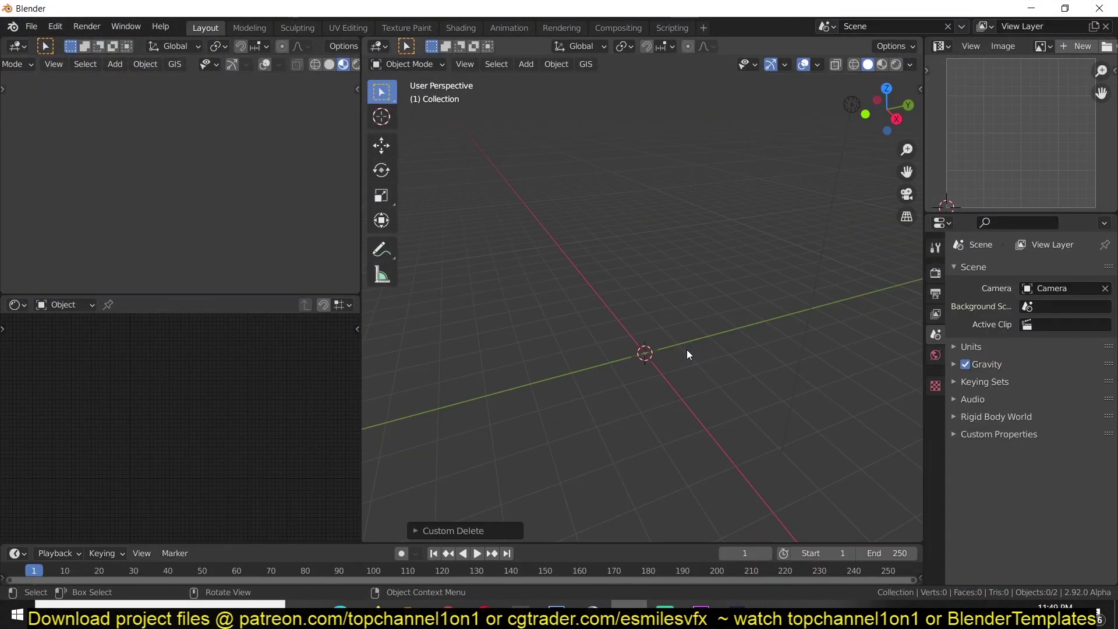
- Show the Projectile panel and add a plane scaled up to -17.883
key(n)
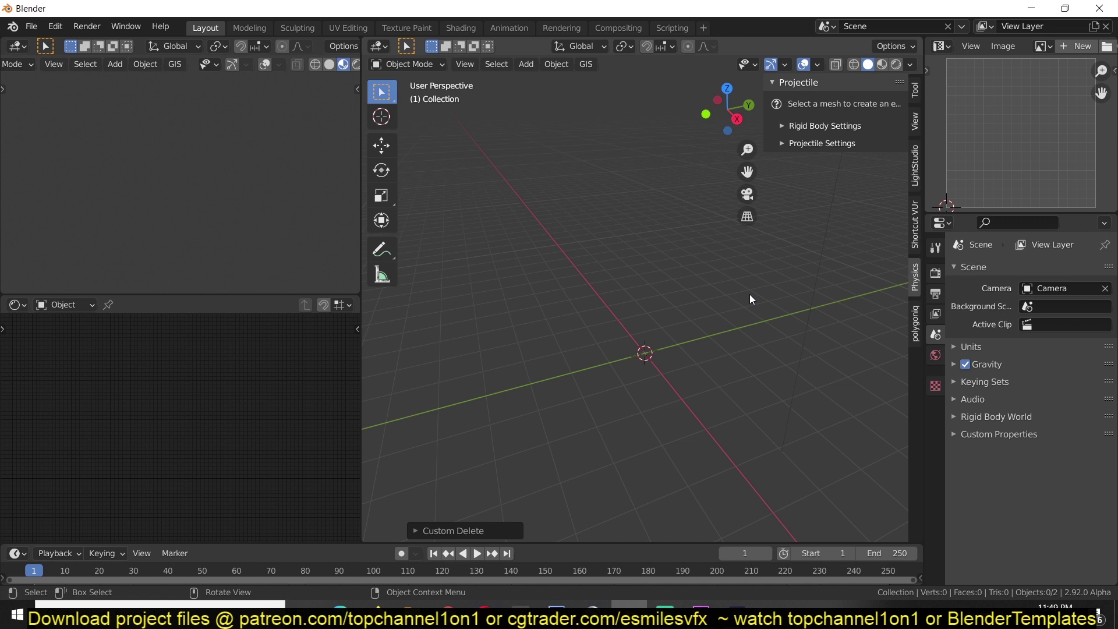
key(shift+a)
mouse_move(750, 295)
click(810, 294)
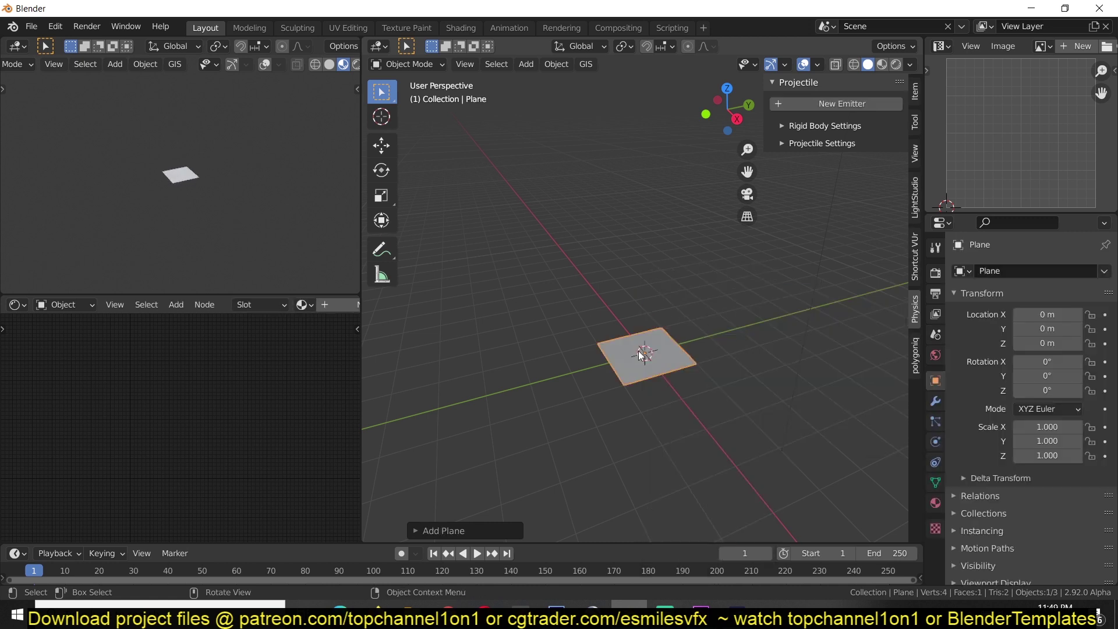
key(s)
click(657, 306)
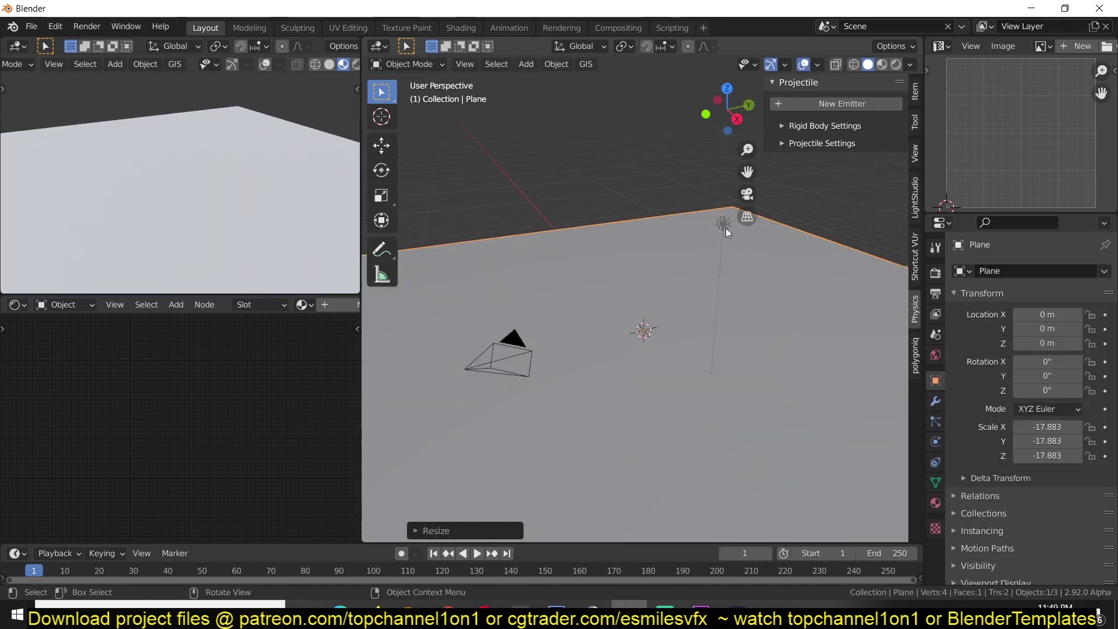
- Make the plane a Passive rigid body and set viewport shading colour to Random
click(936, 445)
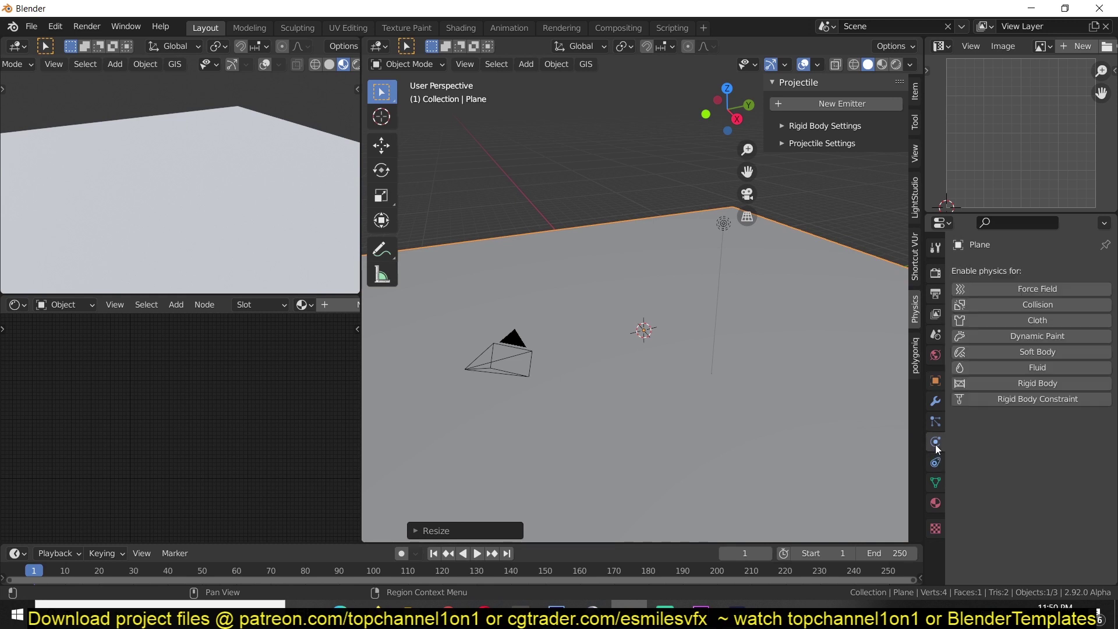
click(1046, 382)
click(1055, 442)
click(1045, 476)
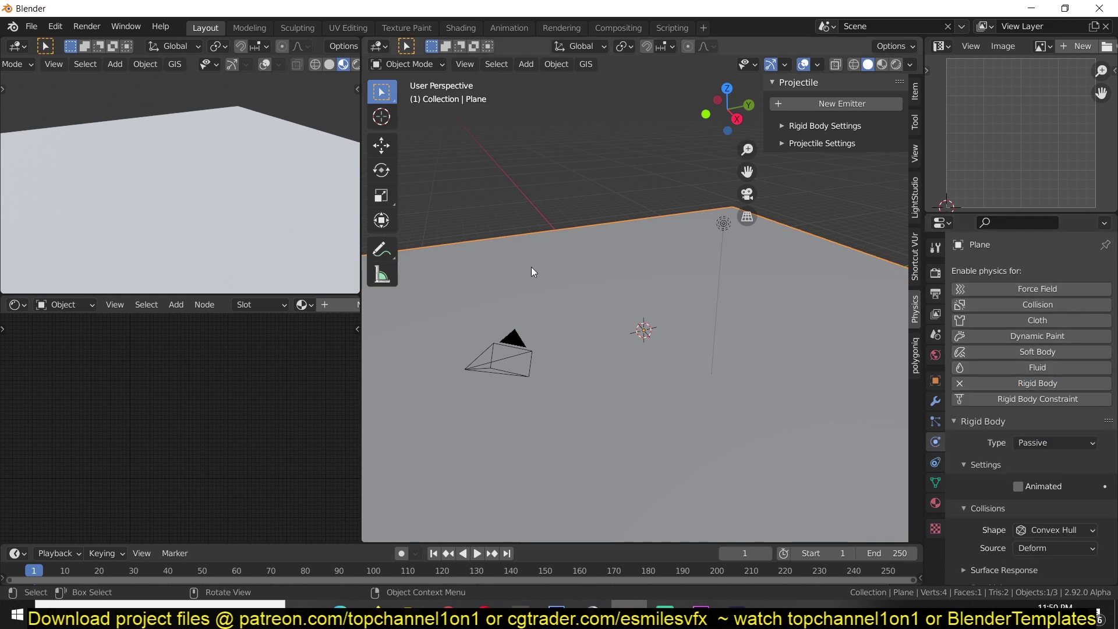
middle_drag(531, 267, 641, 313)
click(910, 64)
click(900, 259)
- Add a Suzanne monkey head and raise it above the ground plane
key(shift+a)
mouse_move(641, 305)
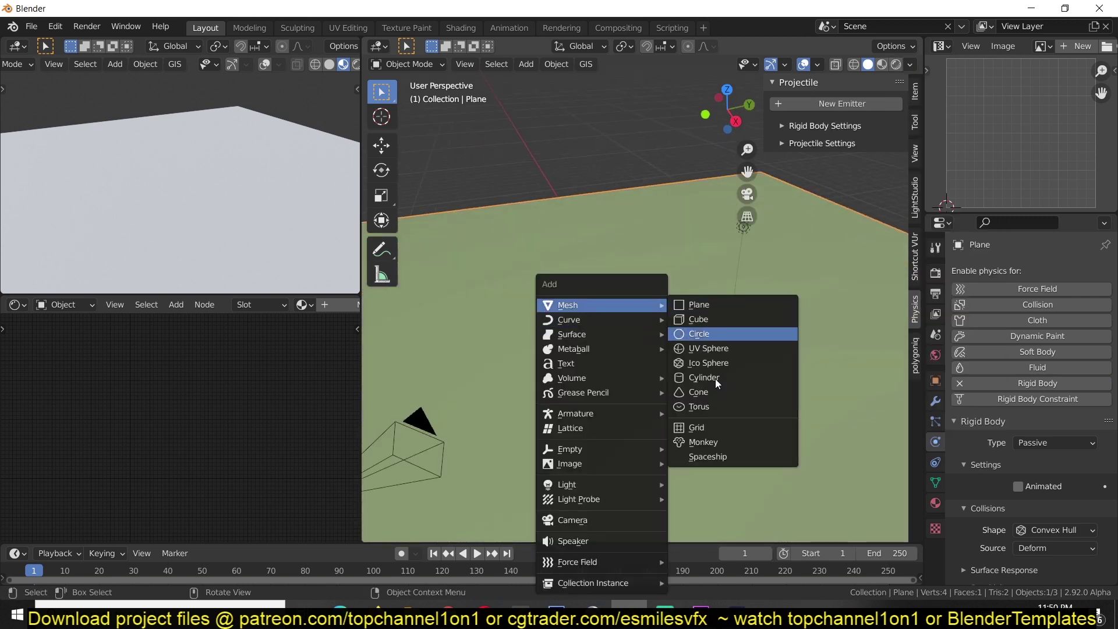
click(722, 440)
key(g)
click(681, 326)
middle_drag(688, 262, 723, 215)
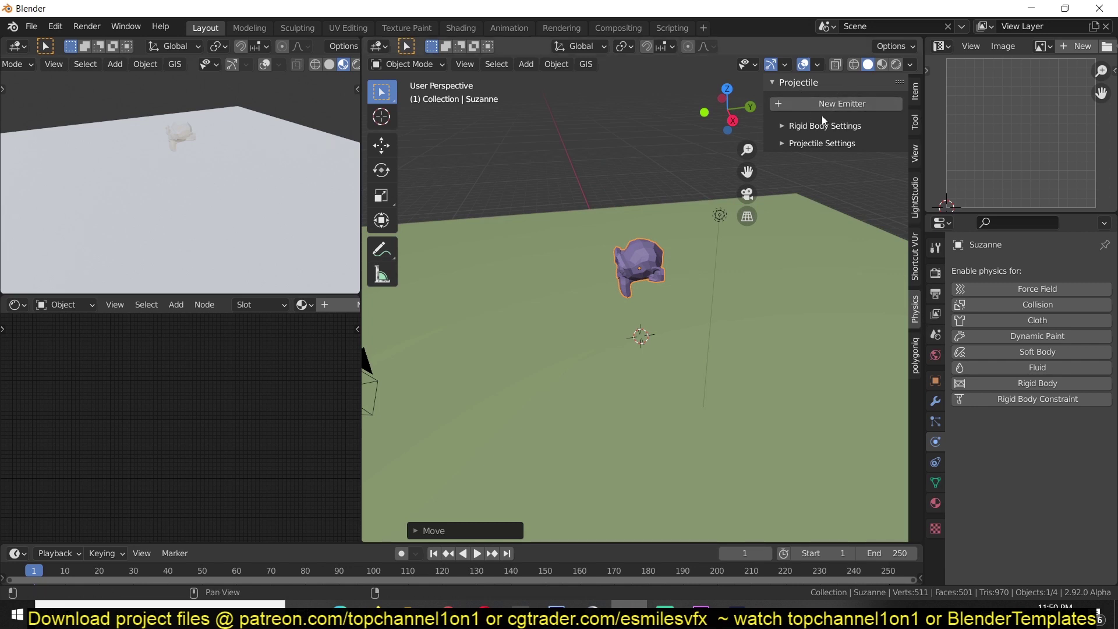
- Turn Suzanne into emitter_Suzanne, move the emitter to a new spot, and test-play
click(852, 105)
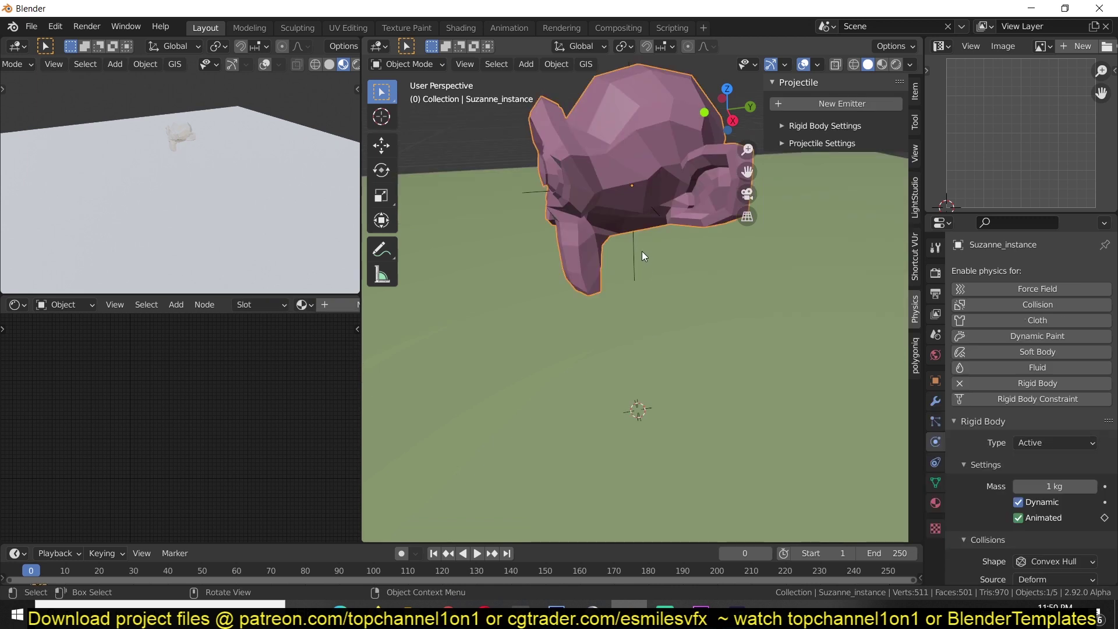
click(655, 96)
click(656, 99)
scroll(646, 285, down, 3)
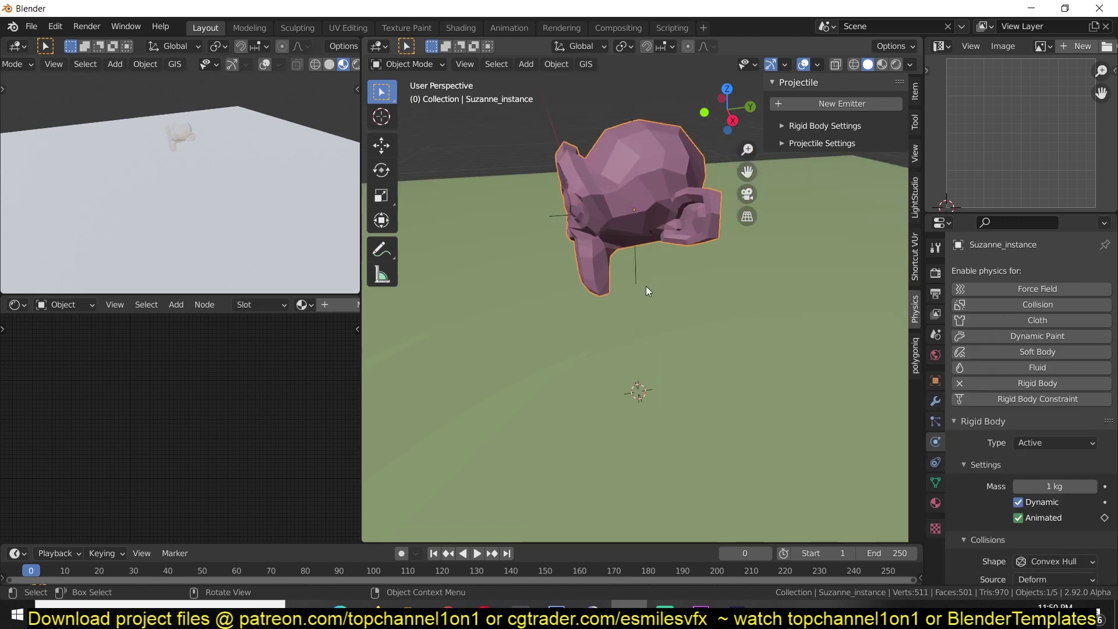
click(635, 292)
scroll(635, 291, down, 3)
key(g)
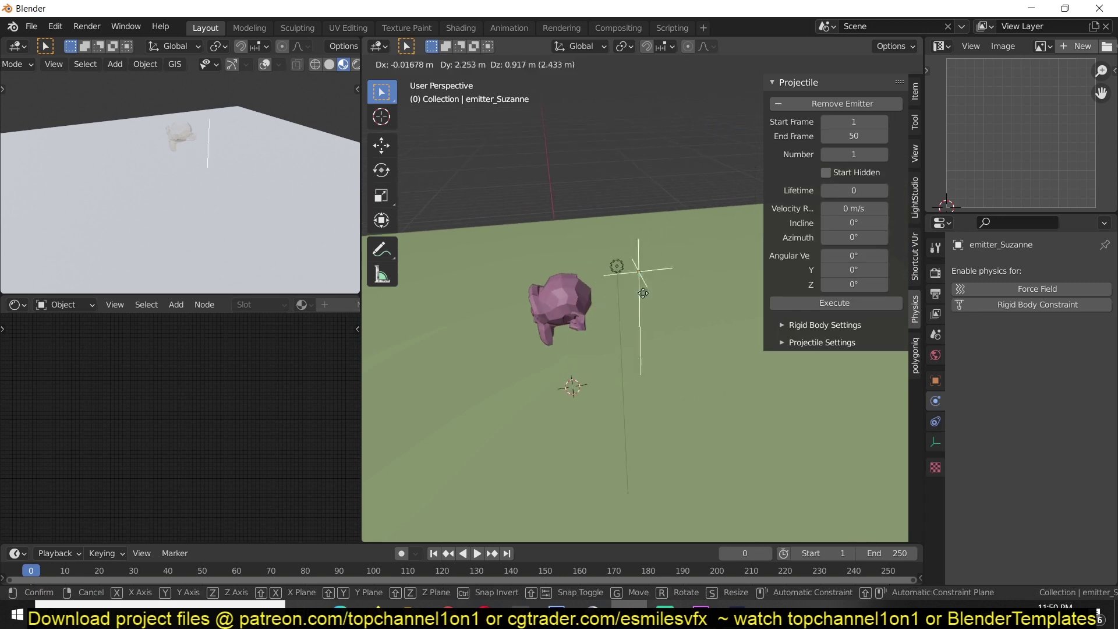
click(655, 439)
key(space)
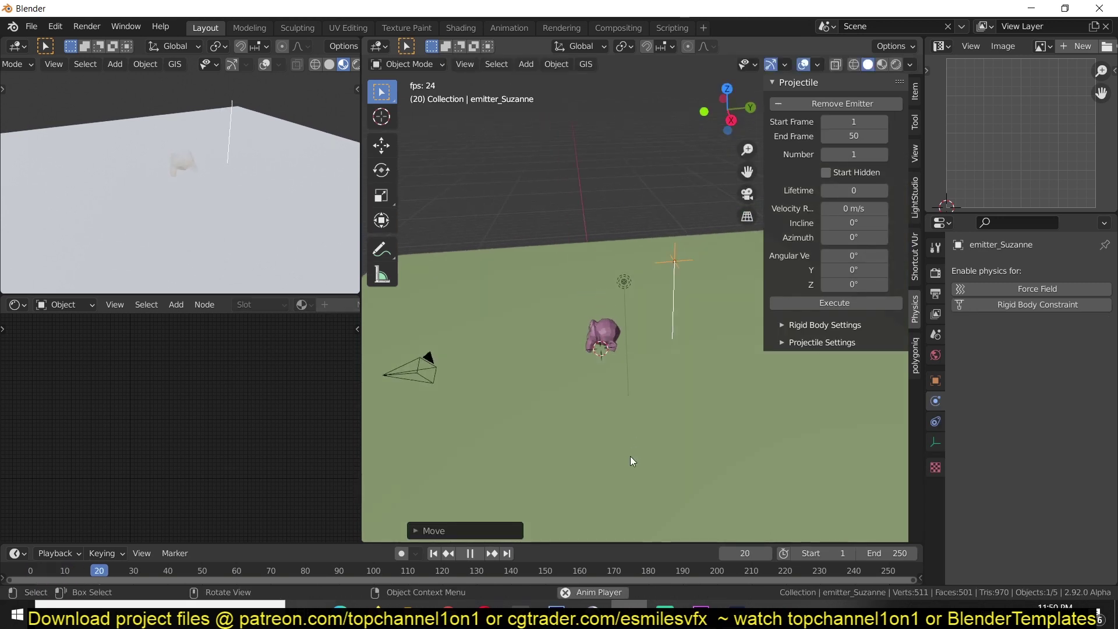
key(Escape)
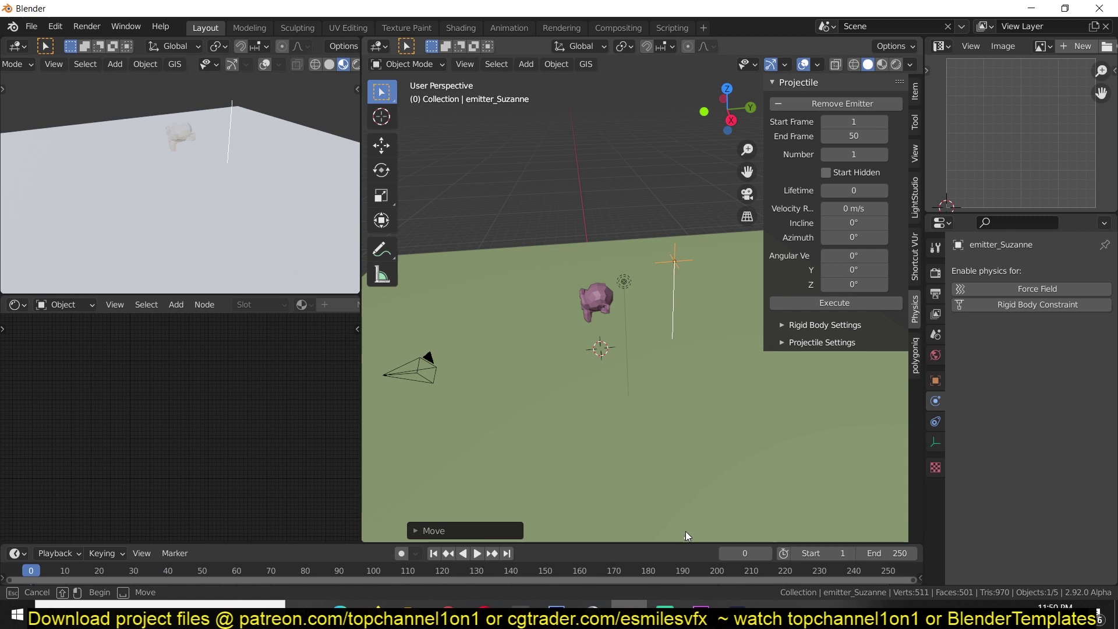
- Enlarge the timeline, raise emitter_Suzanne's projectile count, Execute, and preview the launch
drag(689, 542, 691, 481)
click(672, 223)
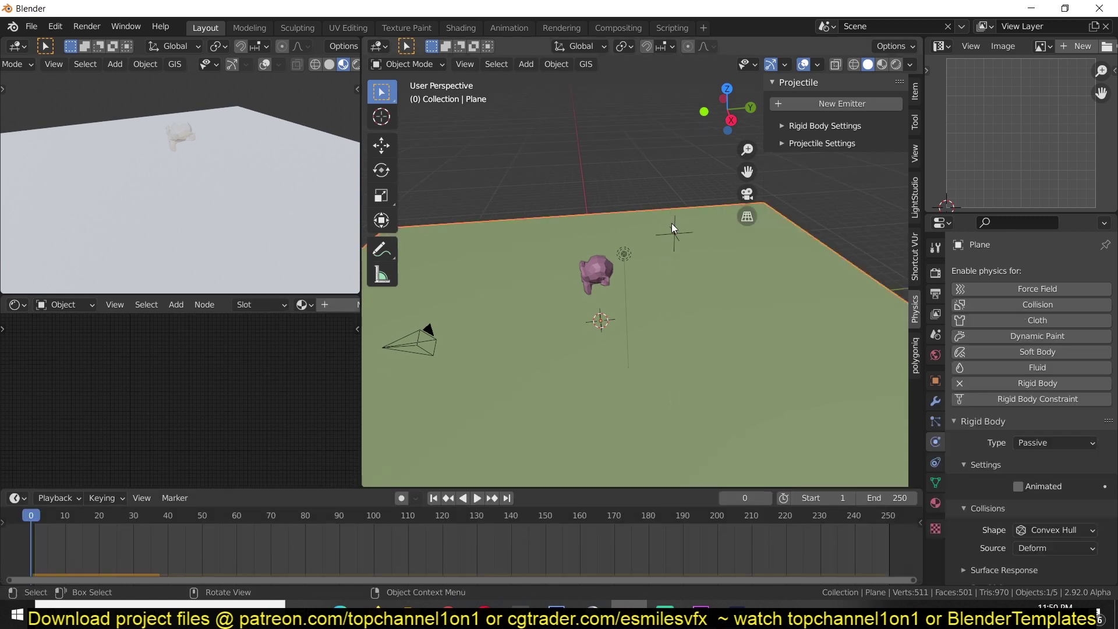
click(674, 235)
click(883, 155)
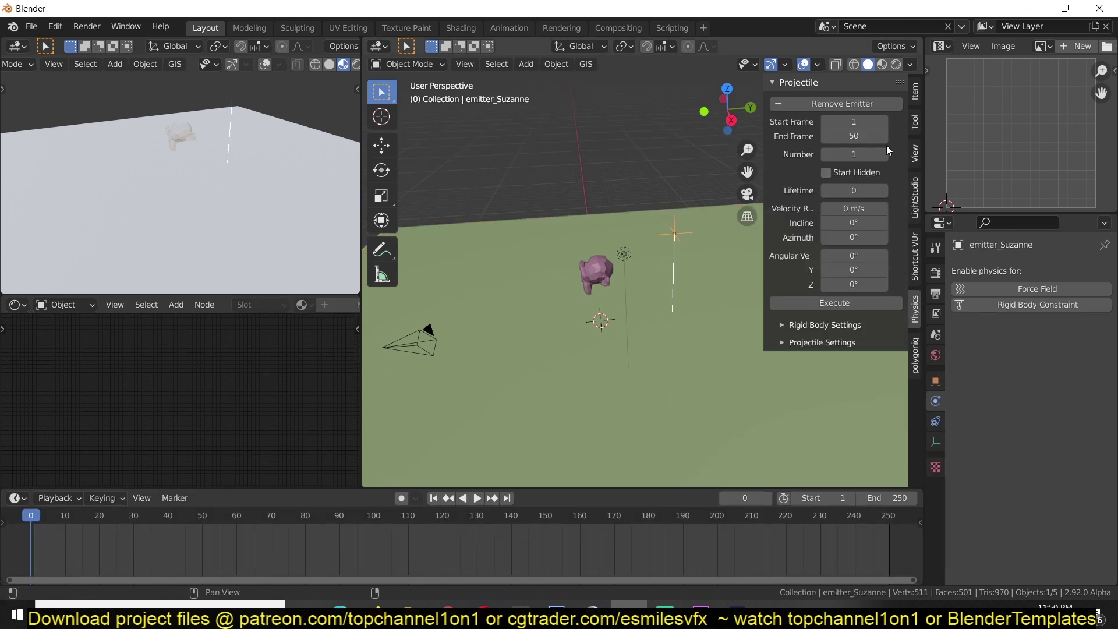
click(883, 154)
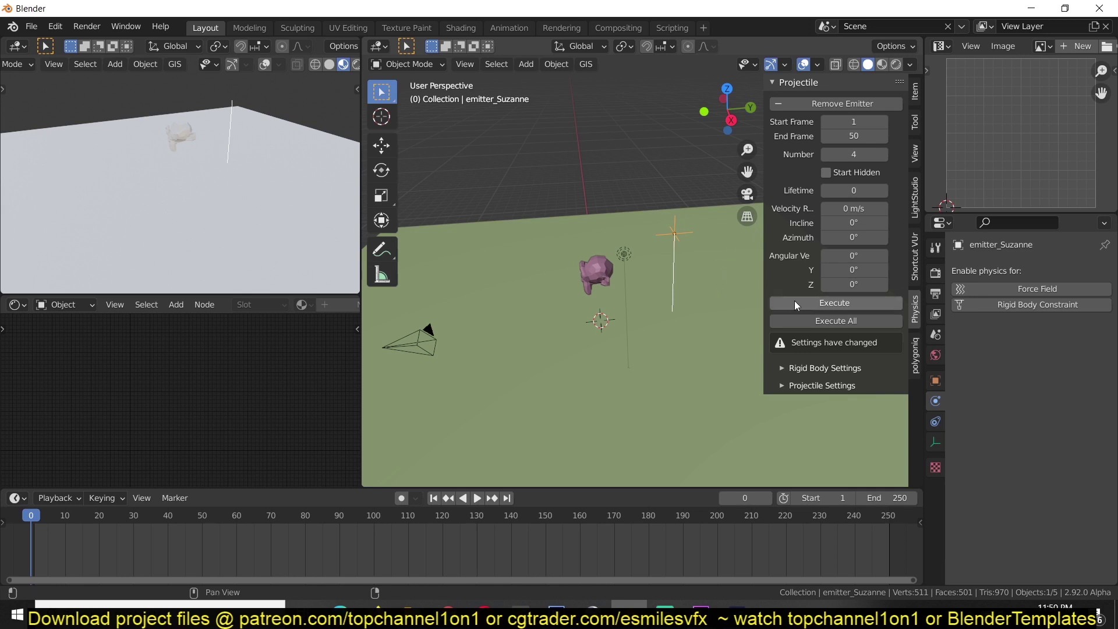
click(840, 300)
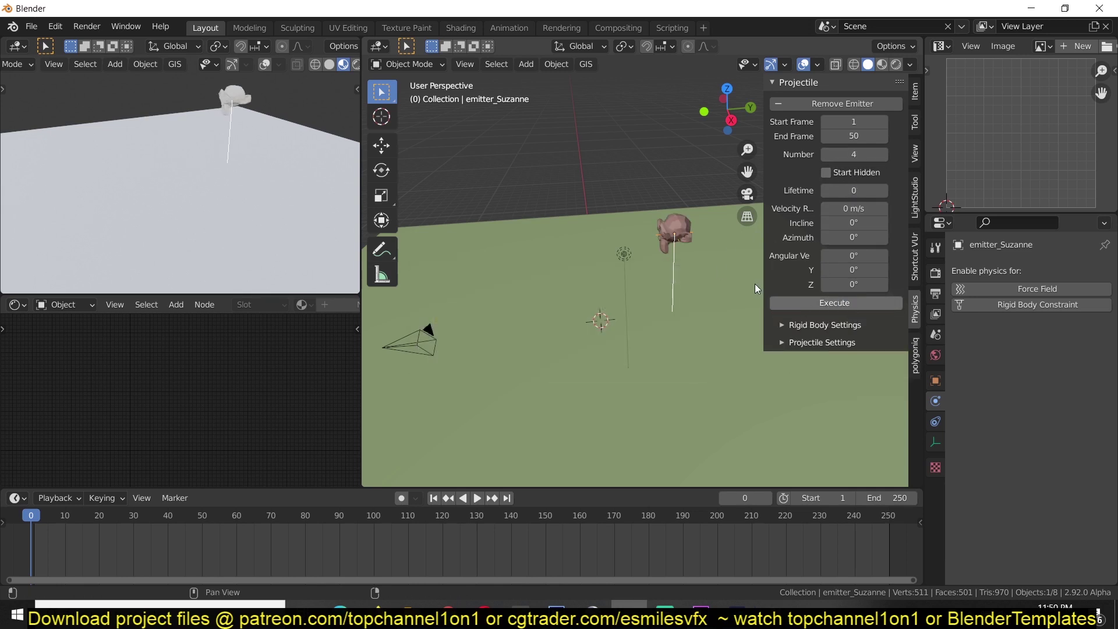
shift+middle_drag(619, 315, 594, 360)
key(space)
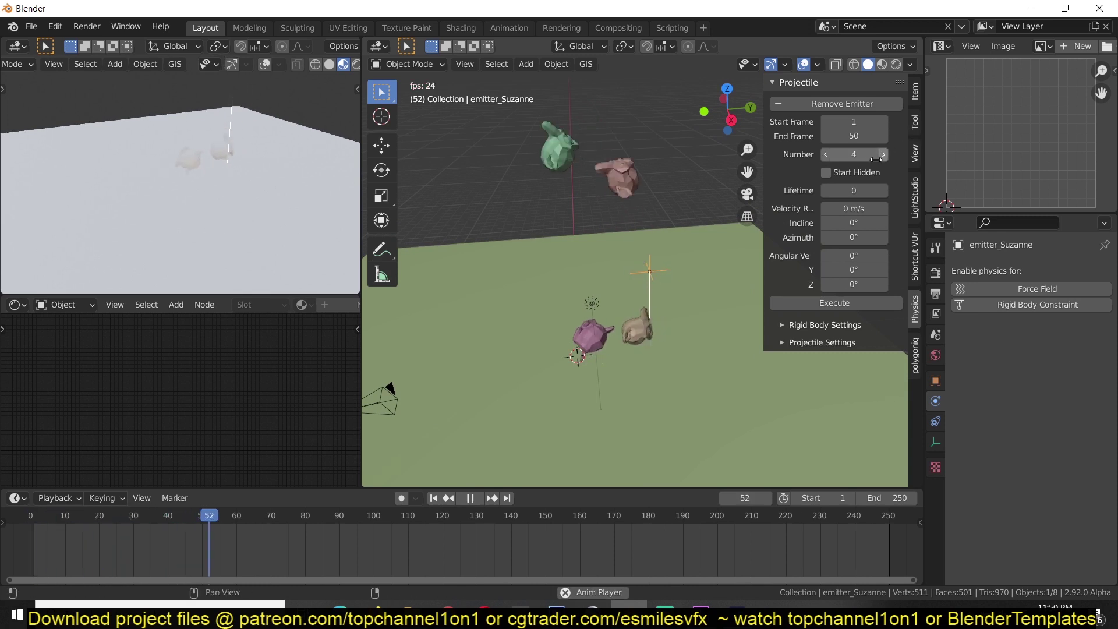
key(Escape)
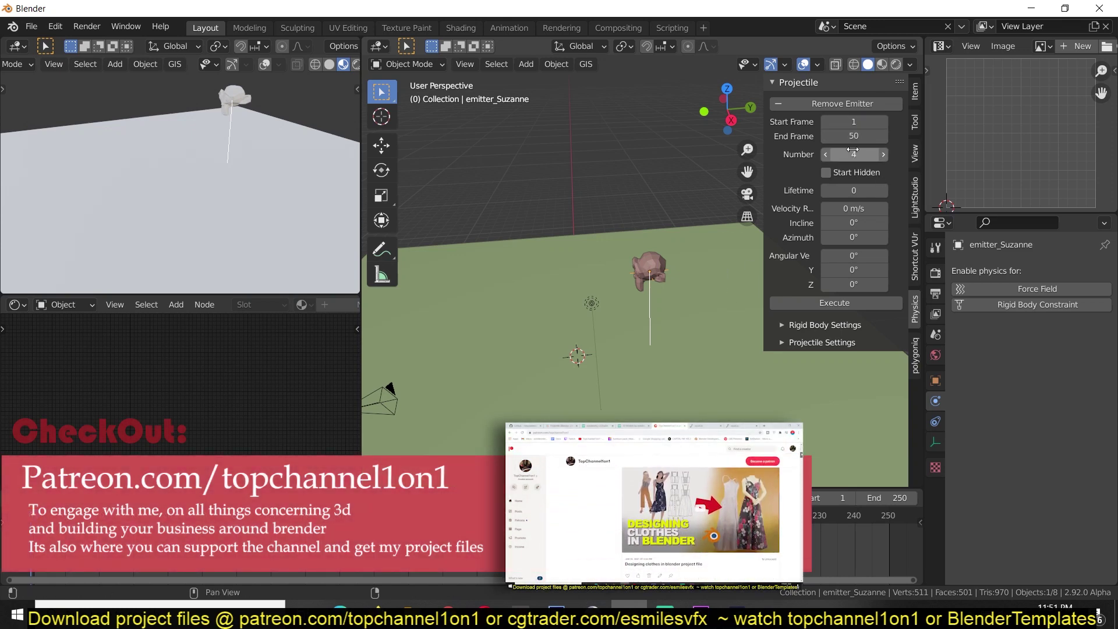
- Set the projectile Number to 2, Execute, and replay the launch
click(853, 153)
text(2)
key(Return)
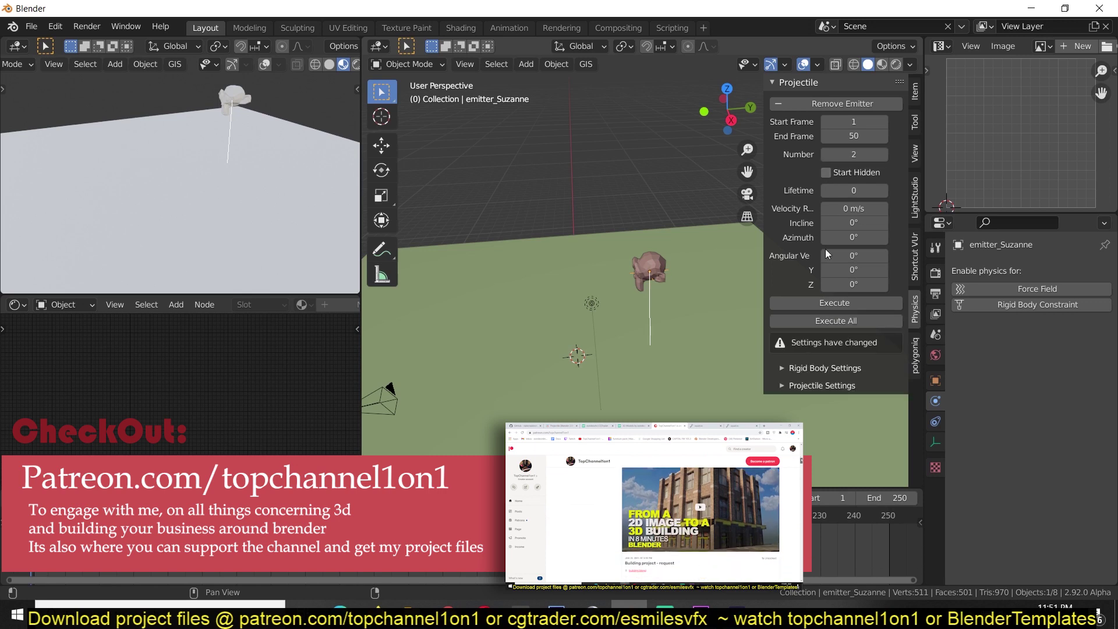
click(836, 303)
key(space)
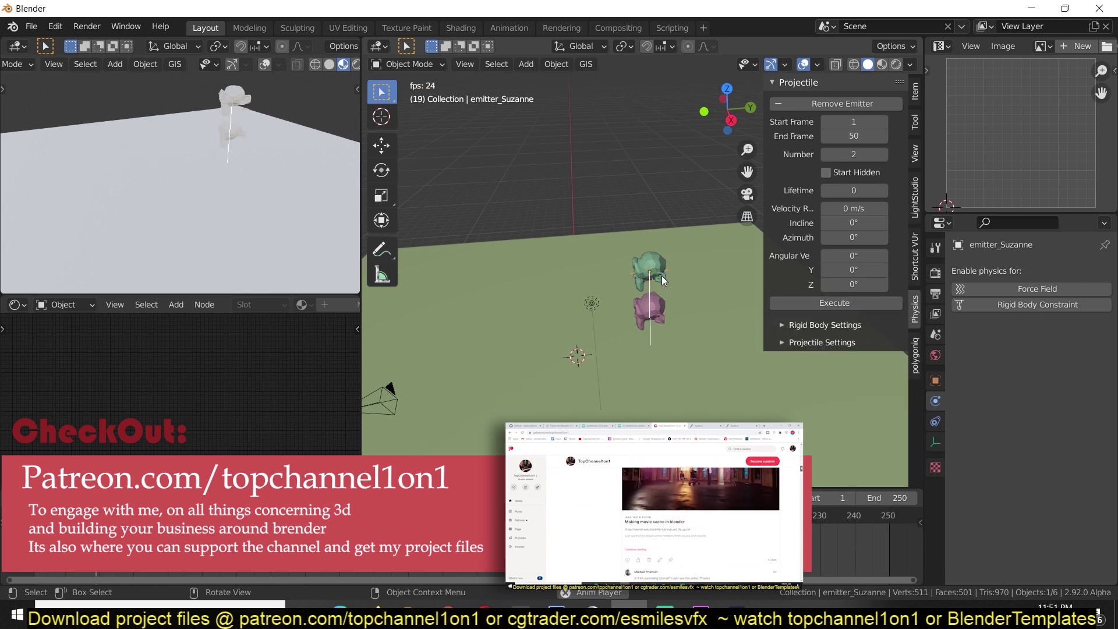
key(Escape)
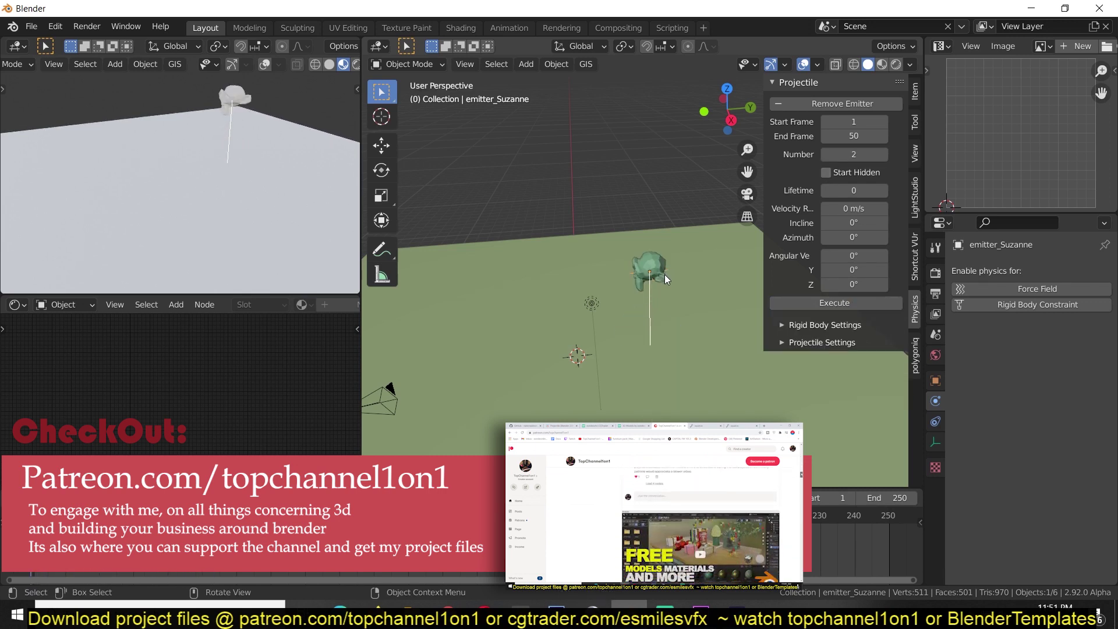
- Enable Start Hidden on emitter_Suzanne, Execute, and preview the launch from frame 0
scroll(665, 274, up, 1)
click(662, 262)
scroll(659, 265, up, 1)
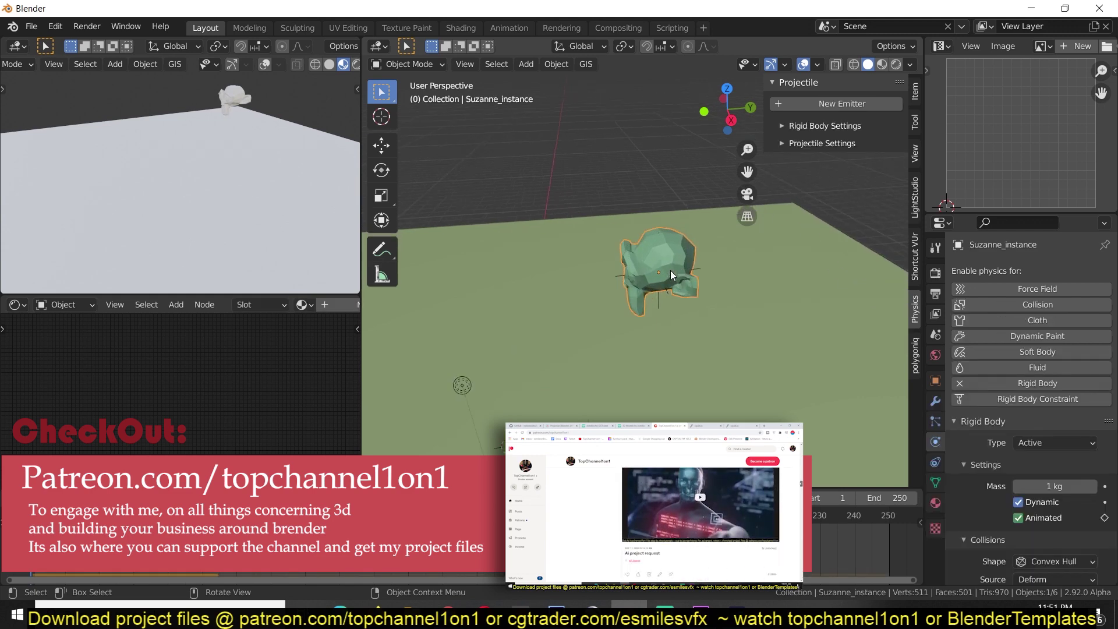
click(698, 269)
click(854, 174)
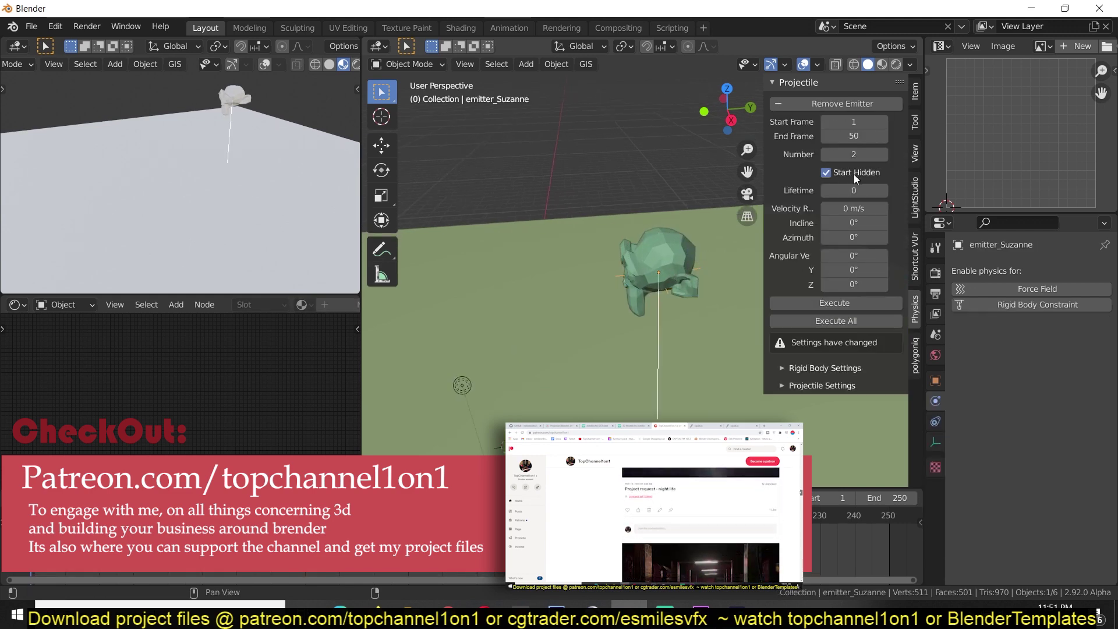
click(868, 303)
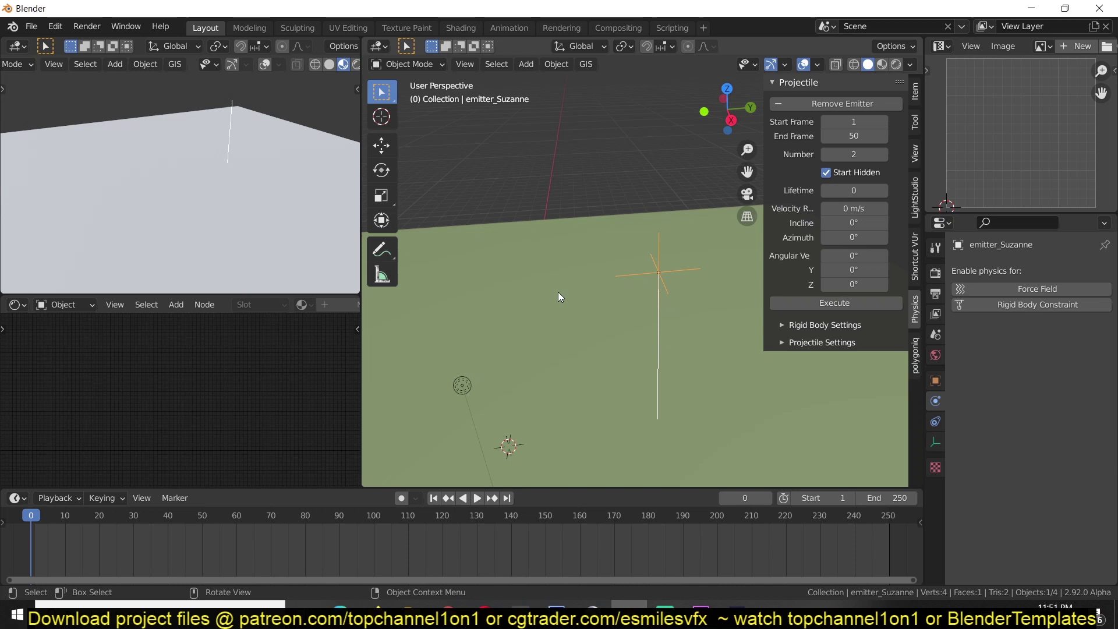
scroll(582, 301, down, 3)
key(space)
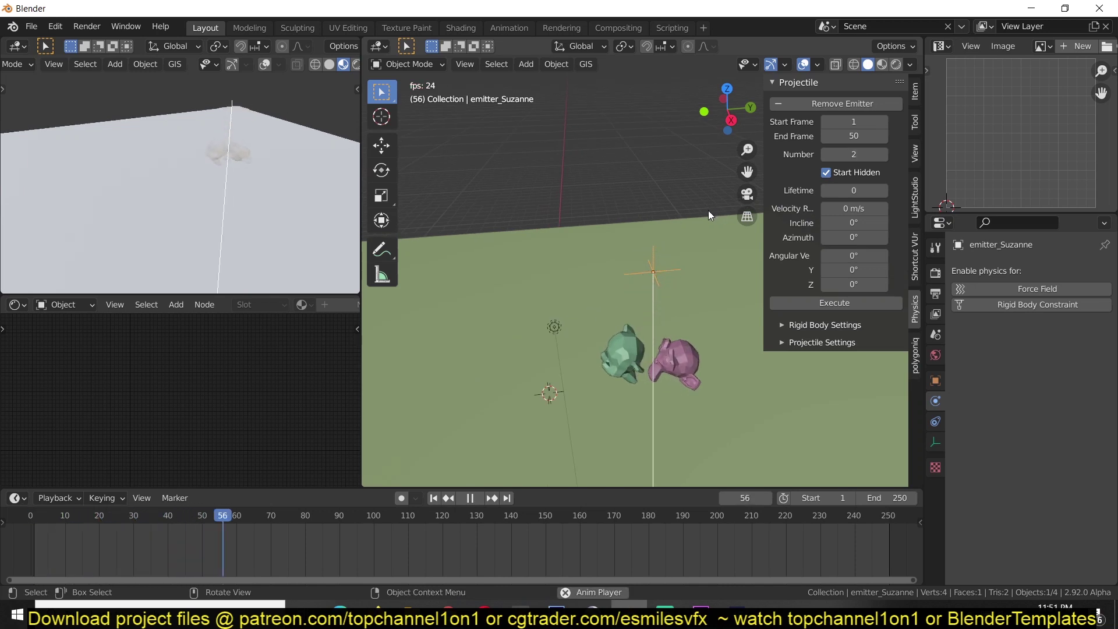
key(Escape)
shift+middle_drag(668, 277, 607, 197)
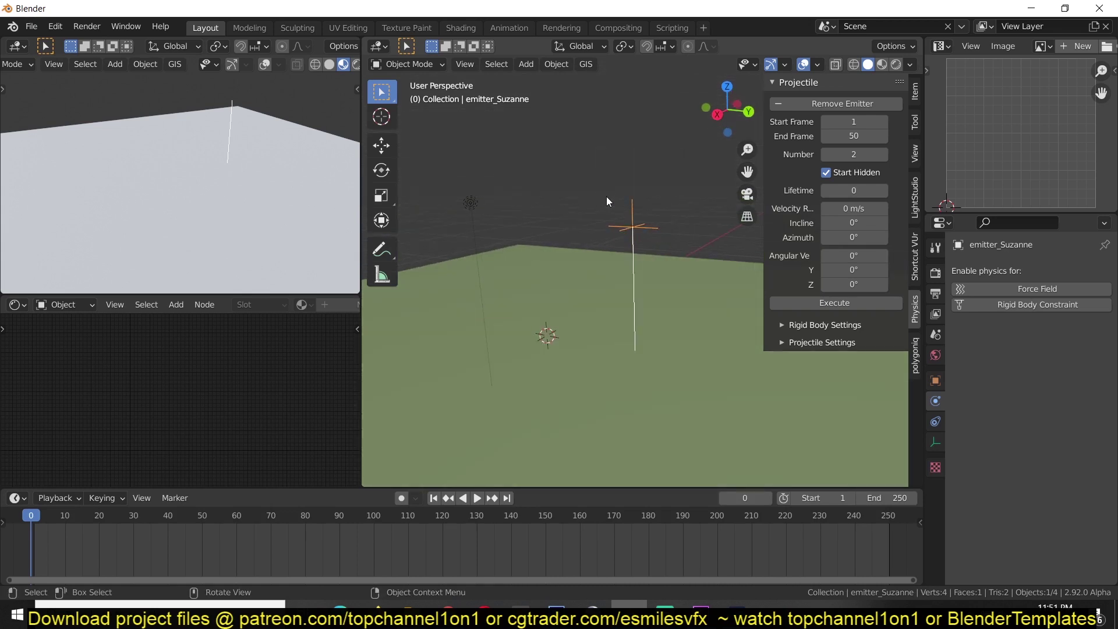
- Raise launch velocity to 5.2 m/s, widen the sidebar, and turn off Spherical Coordinates
shift+middle_drag(734, 221, 666, 220)
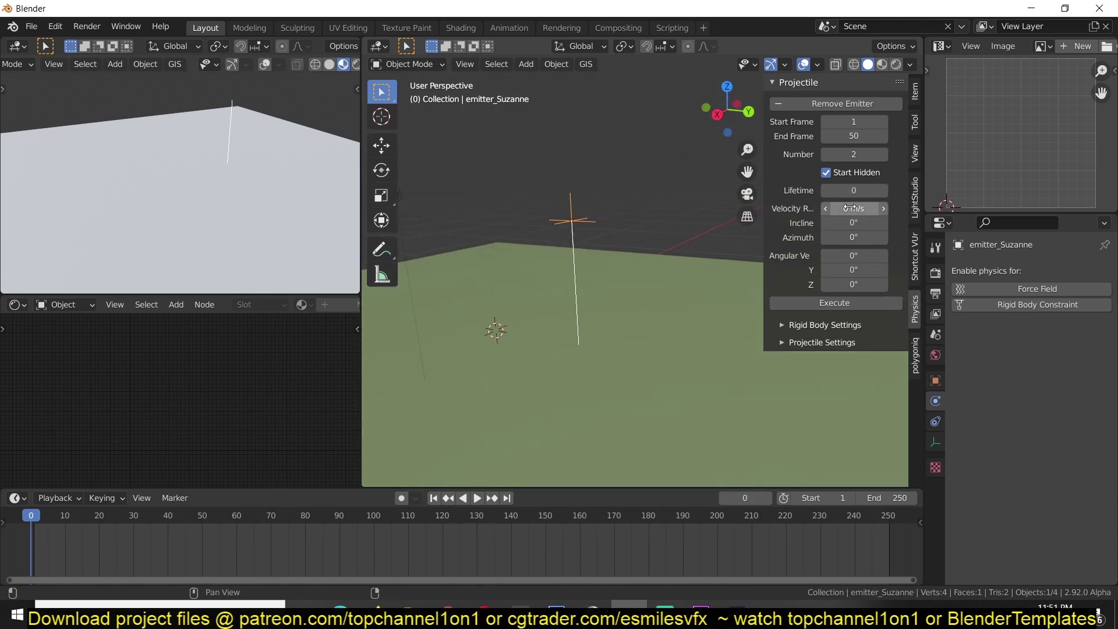
drag(850, 208, 874, 208)
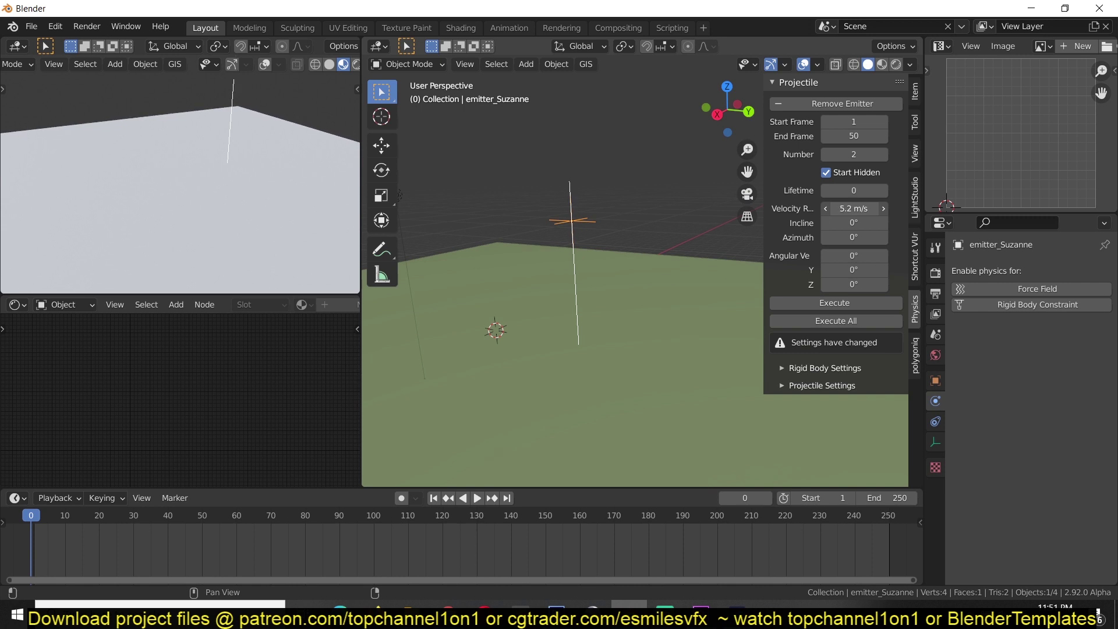
middle_drag(560, 199, 686, 219)
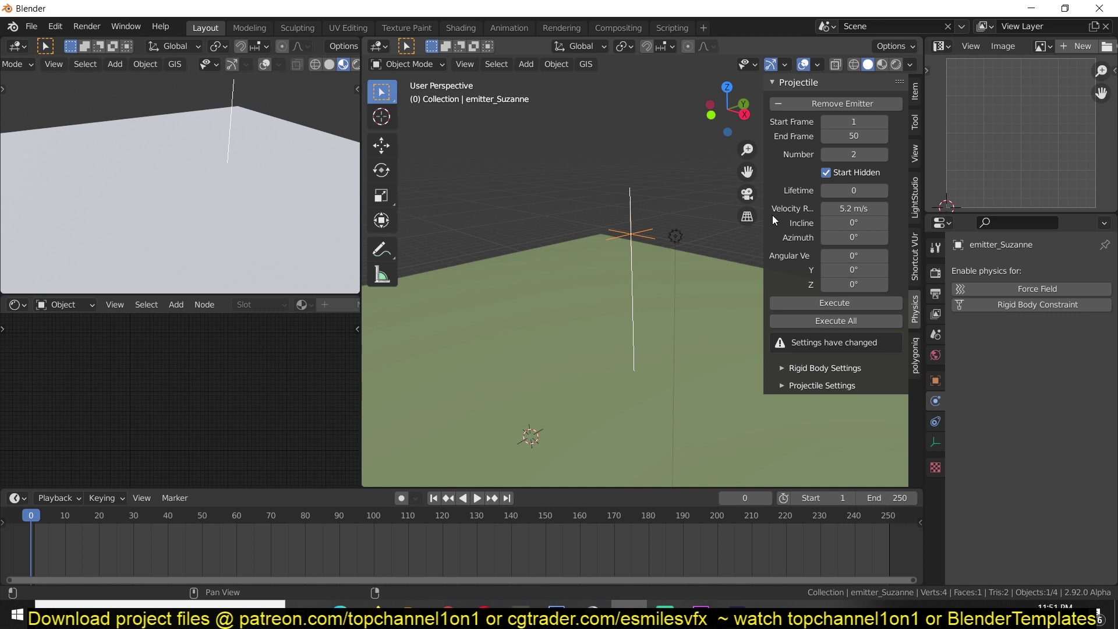
drag(764, 219, 712, 221)
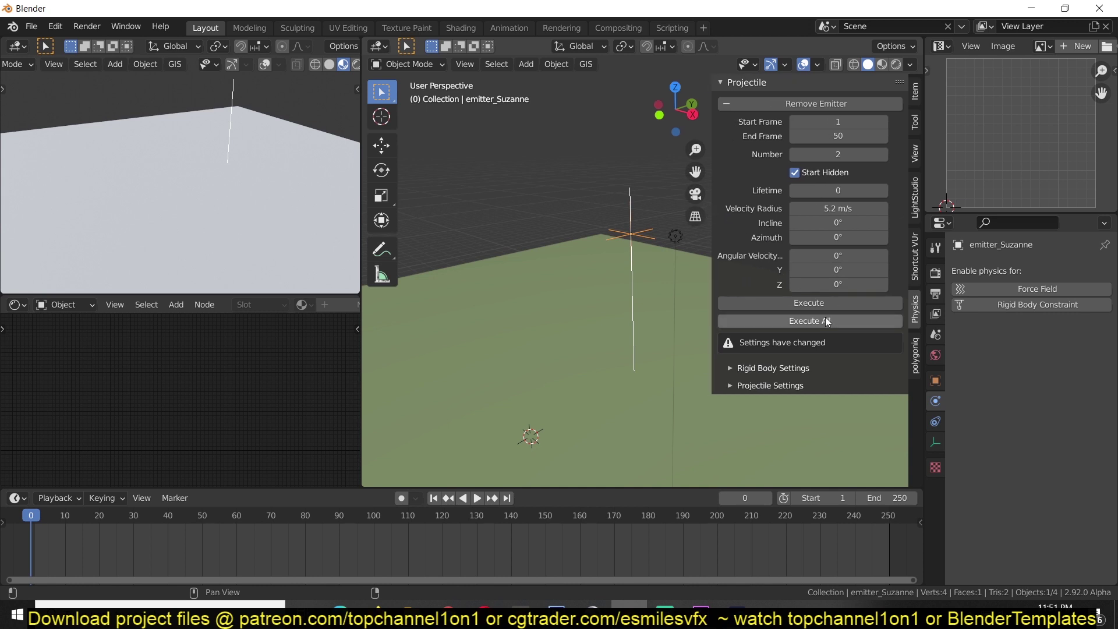
click(745, 368)
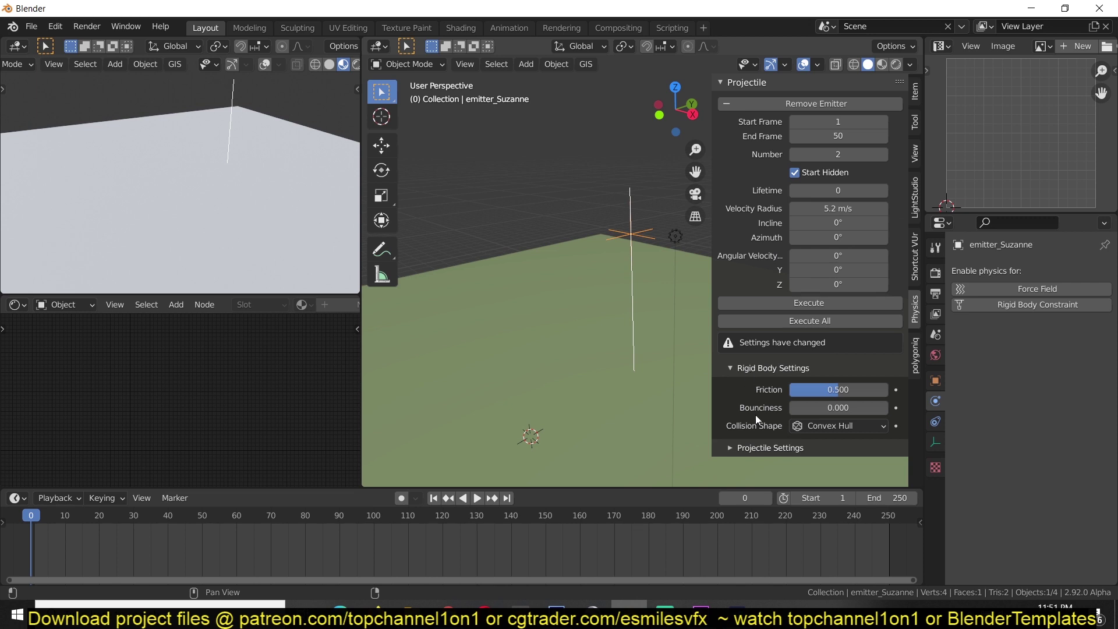
click(754, 445)
scroll(805, 417, down, 2)
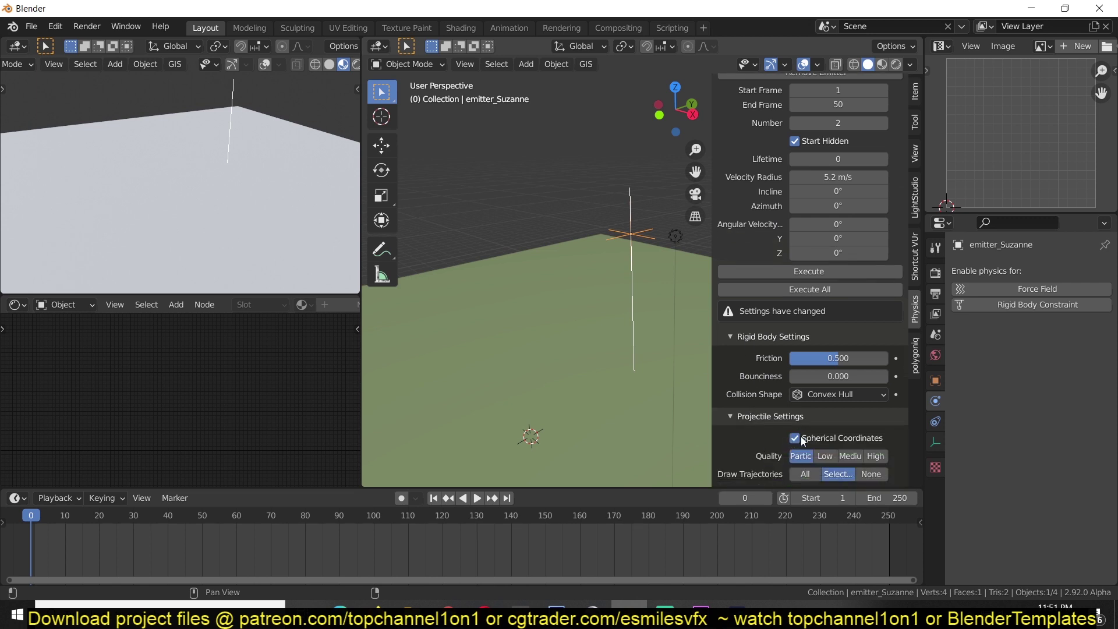
click(796, 438)
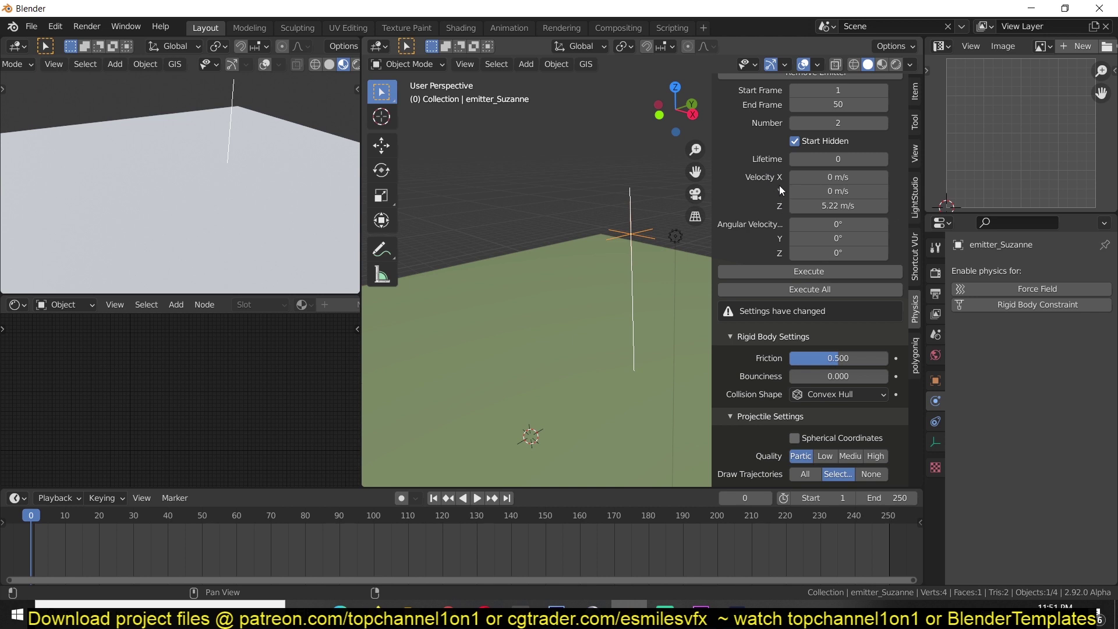
- In top view, increase Velocity Y to bend the monkeys' arc
key(KP_7)
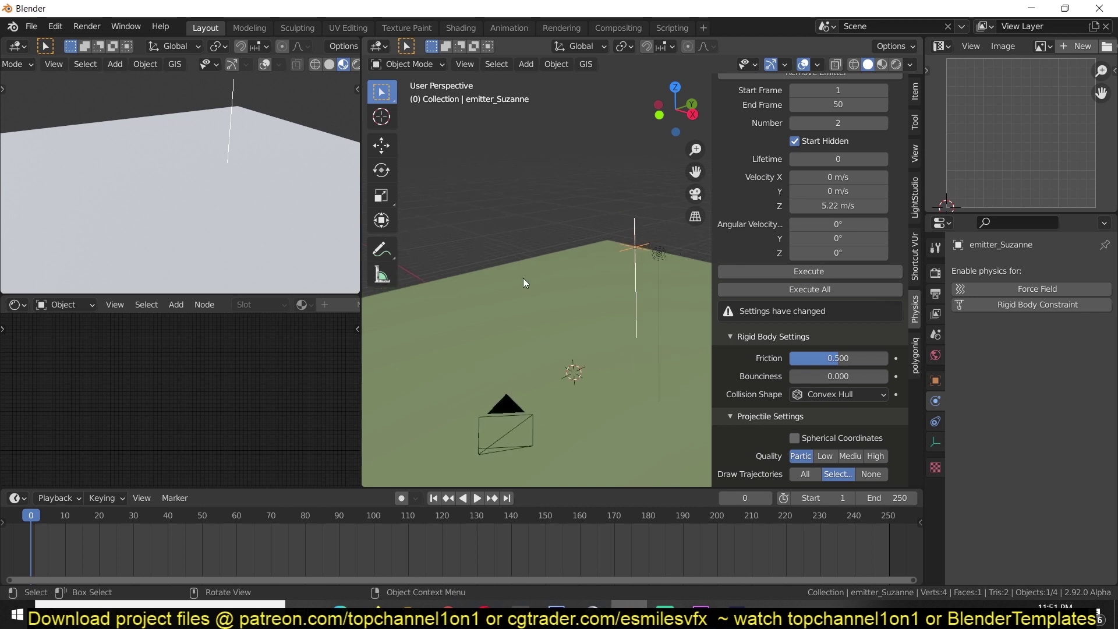
shift+middle_drag(502, 261, 474, 254)
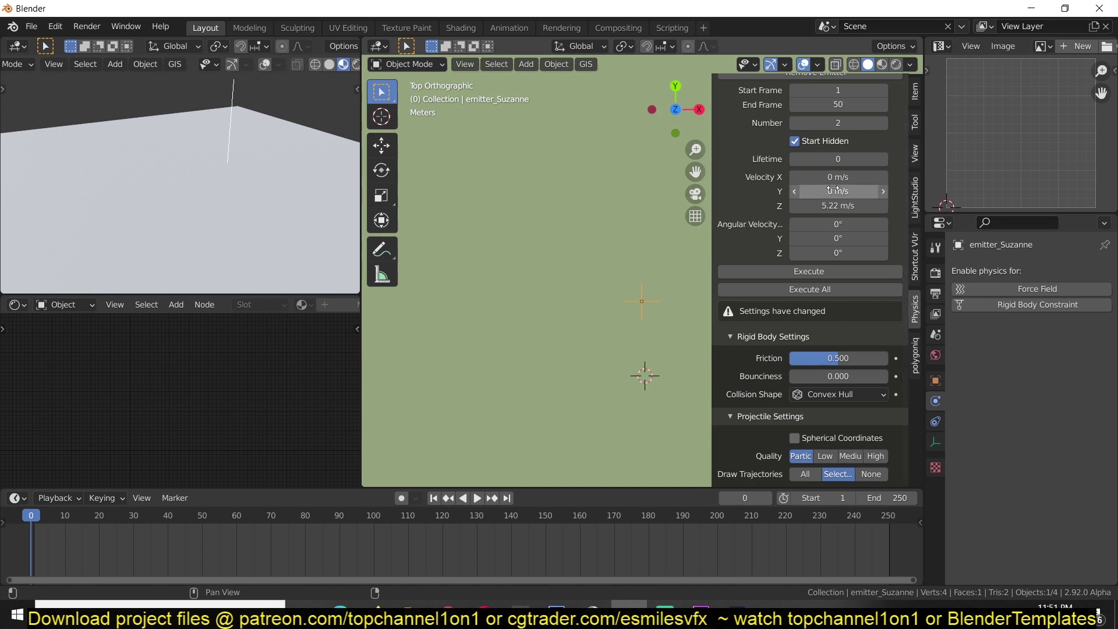
drag(833, 191, 856, 191)
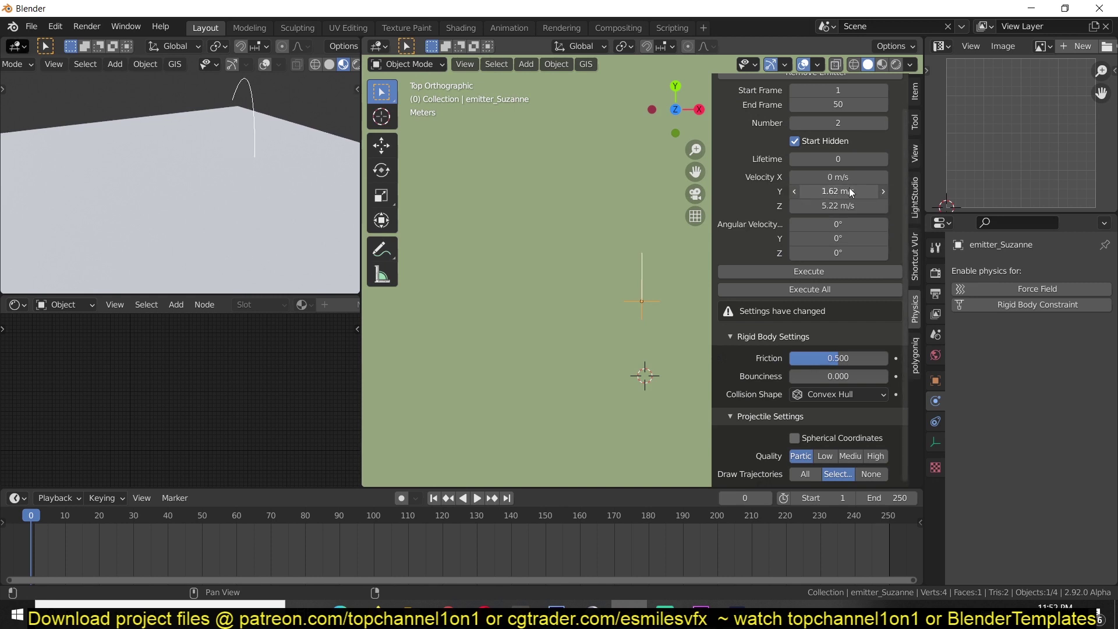
middle_drag(175, 175, 134, 169)
scroll(613, 301, down, 2)
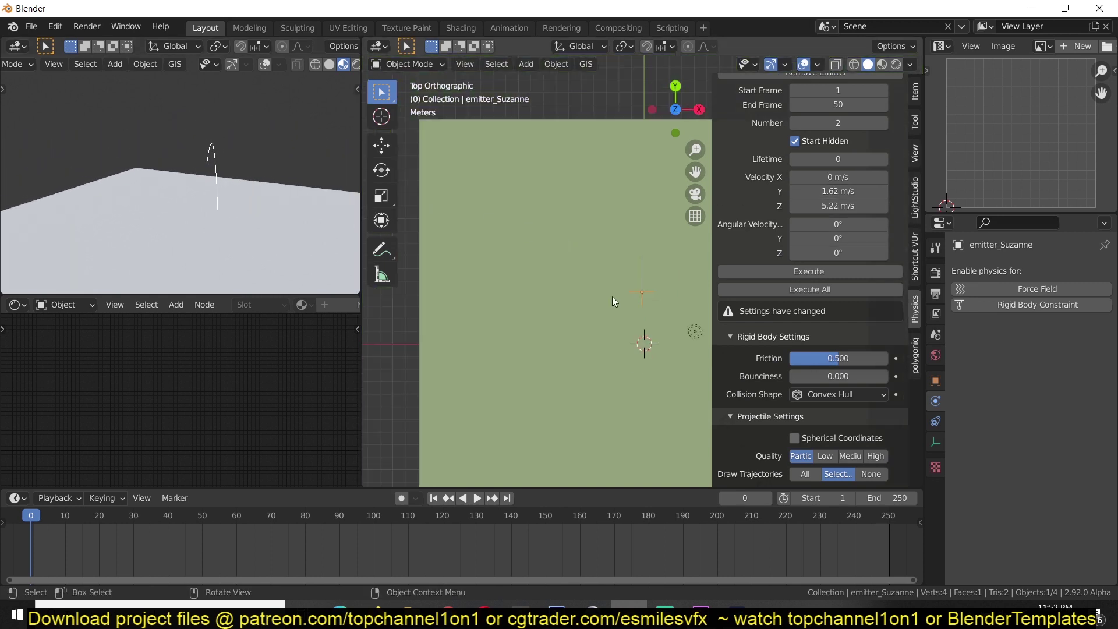
scroll(599, 266, down, 1)
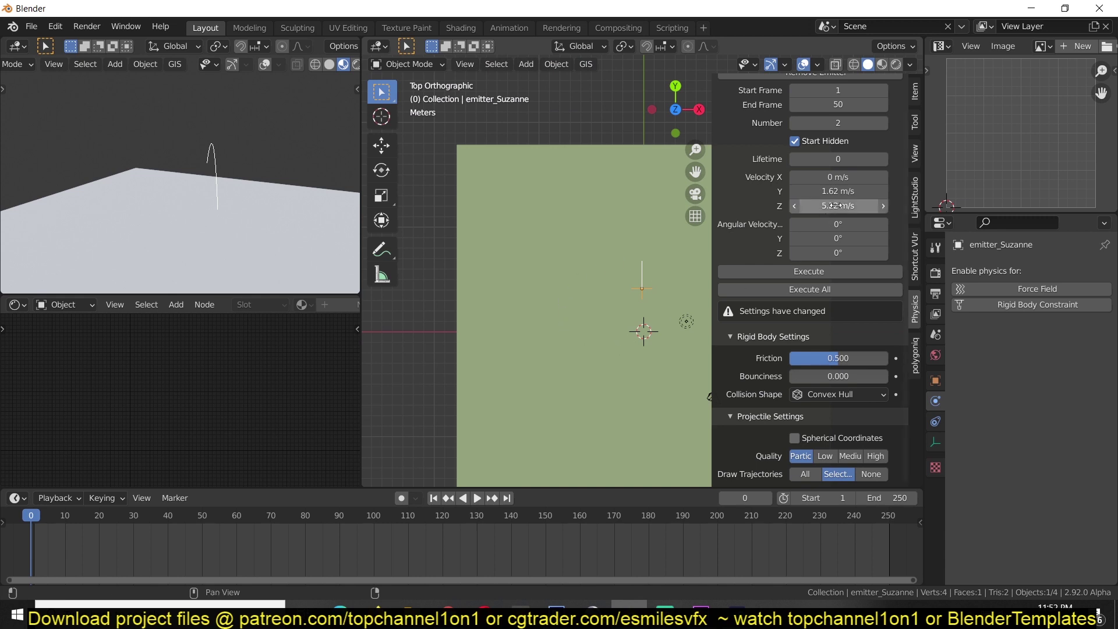
drag(836, 191, 874, 177)
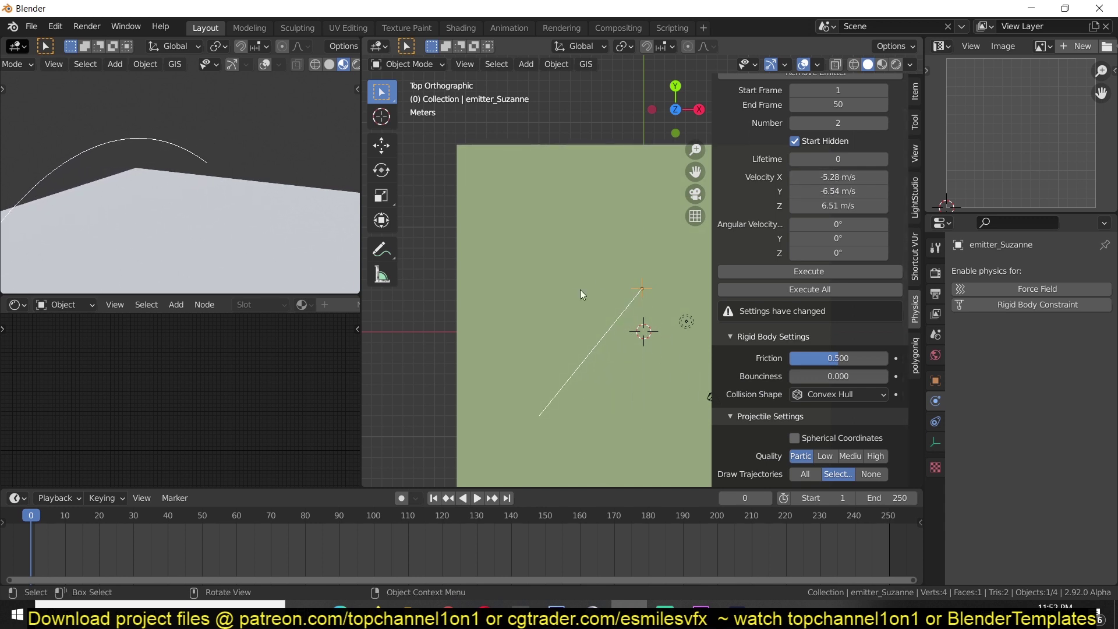
shift+middle_drag(580, 295, 435, 277)
scroll(474, 299, down, 1)
- Move the emitter to a new spot, set Velocity Y to about -5.07 m/s, and Execute
key(g)
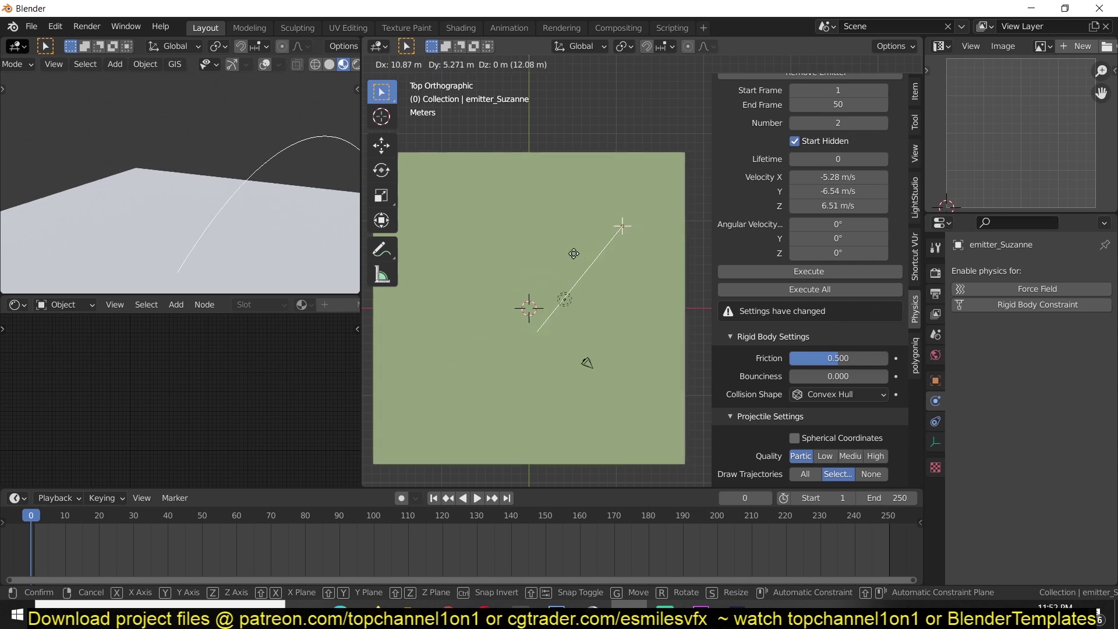
click(574, 254)
drag(839, 191, 862, 191)
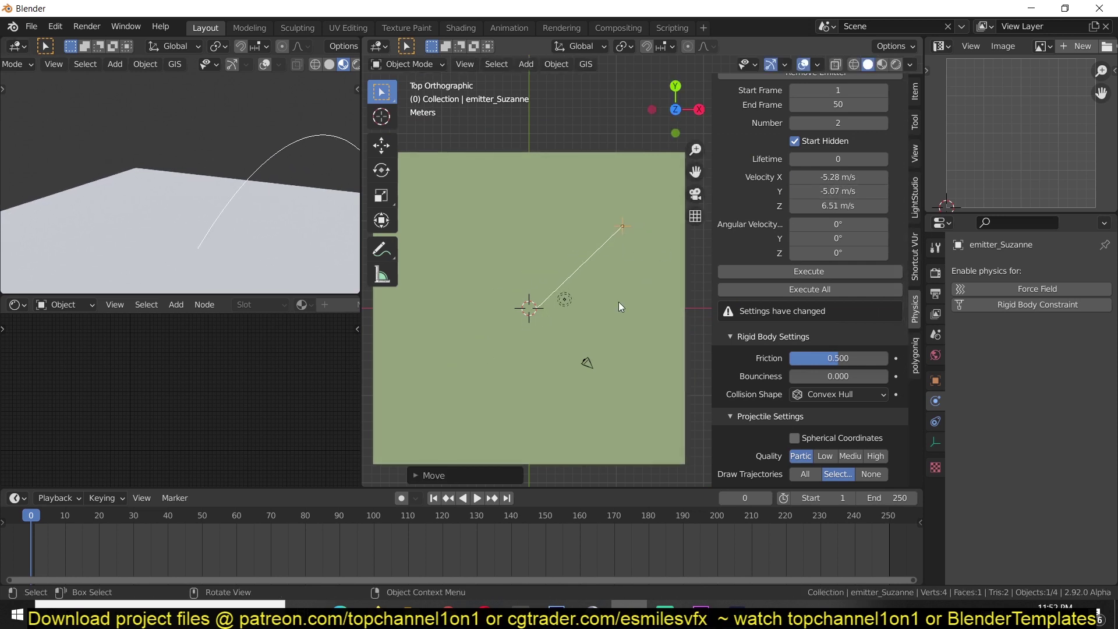
middle_drag(619, 301, 592, 215)
key(space)
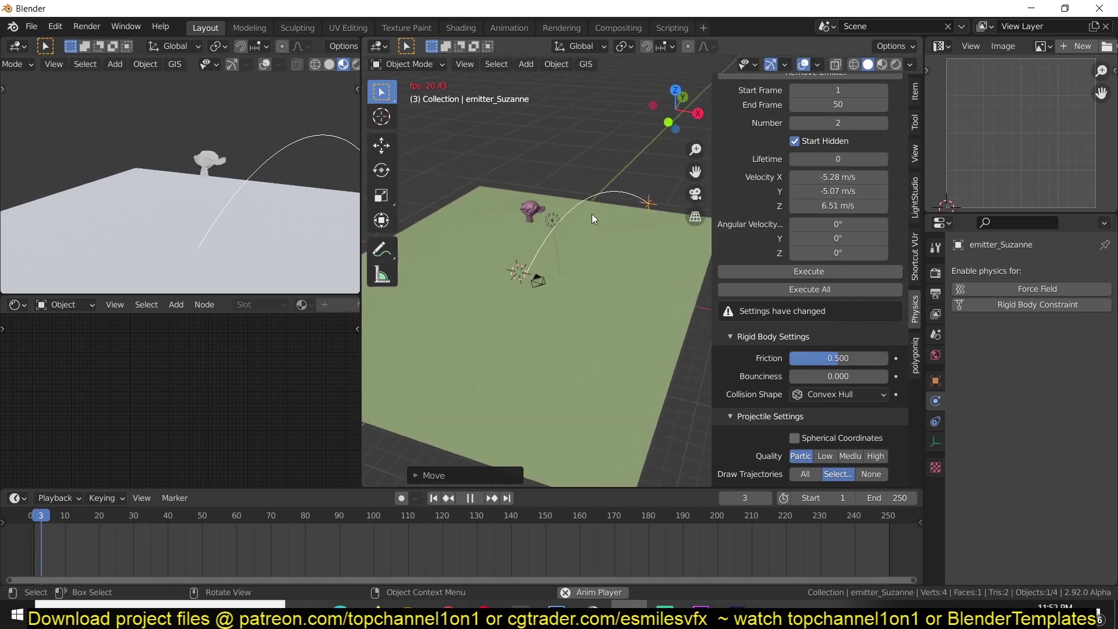
click(809, 271)
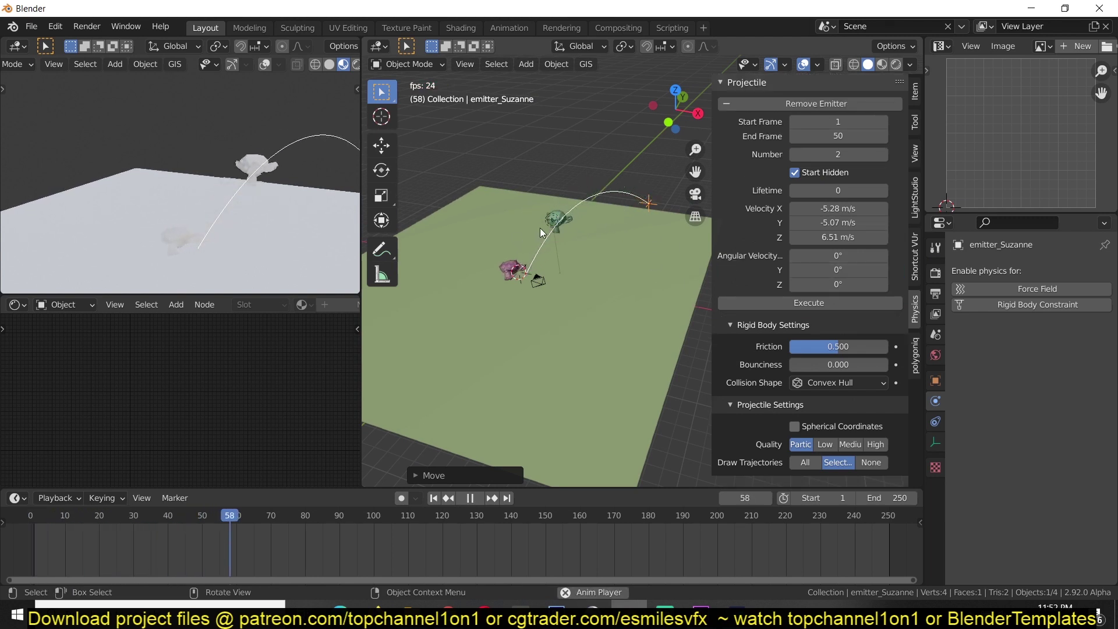
- Add a torus mesh in top view and lift it along Z above the ground plane
key(Escape)
key(KP_7)
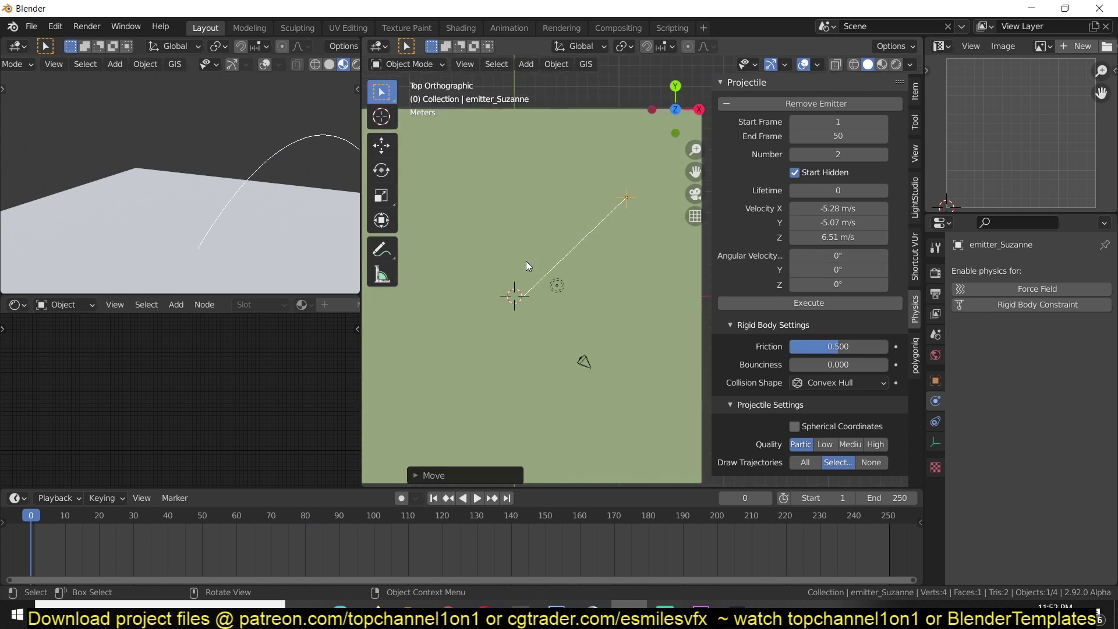
scroll(417, 348, down, 3)
key(shift+a)
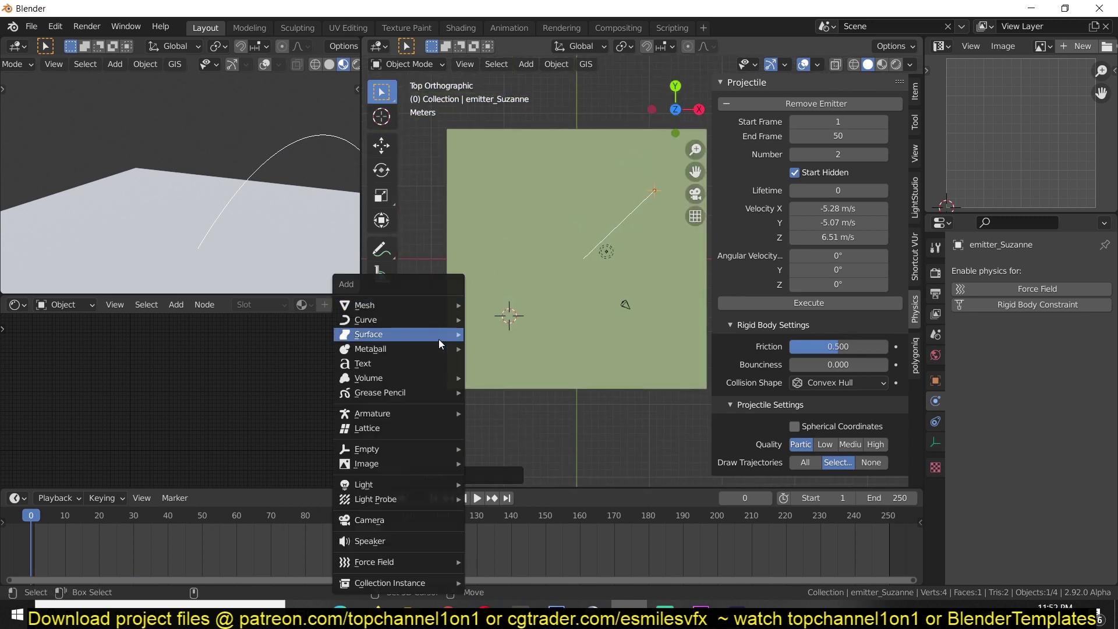
mouse_move(431, 307)
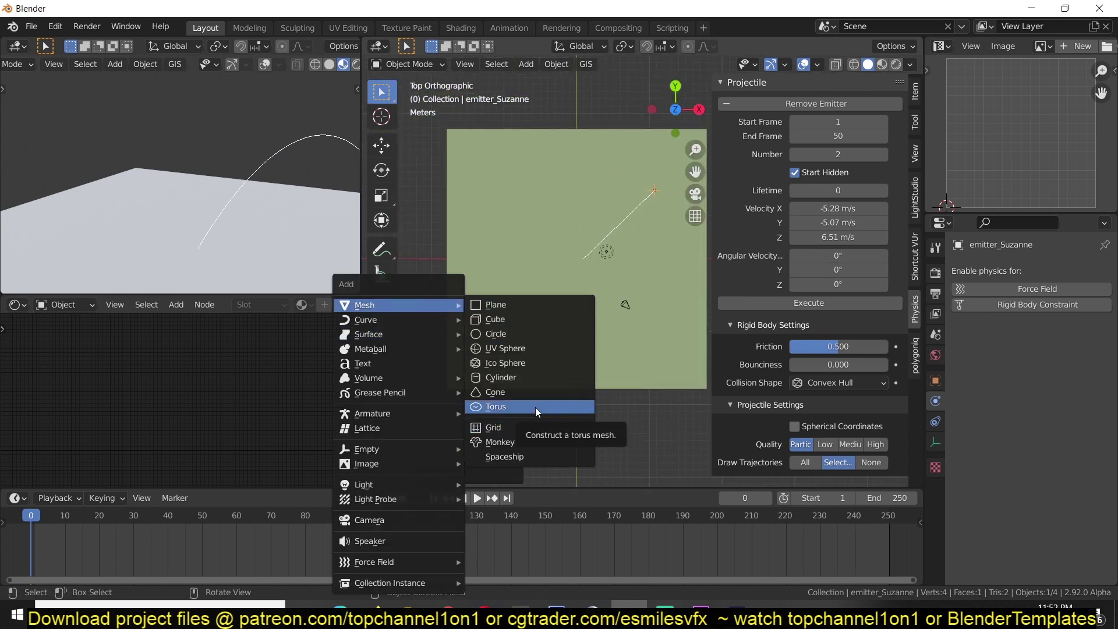
click(536, 407)
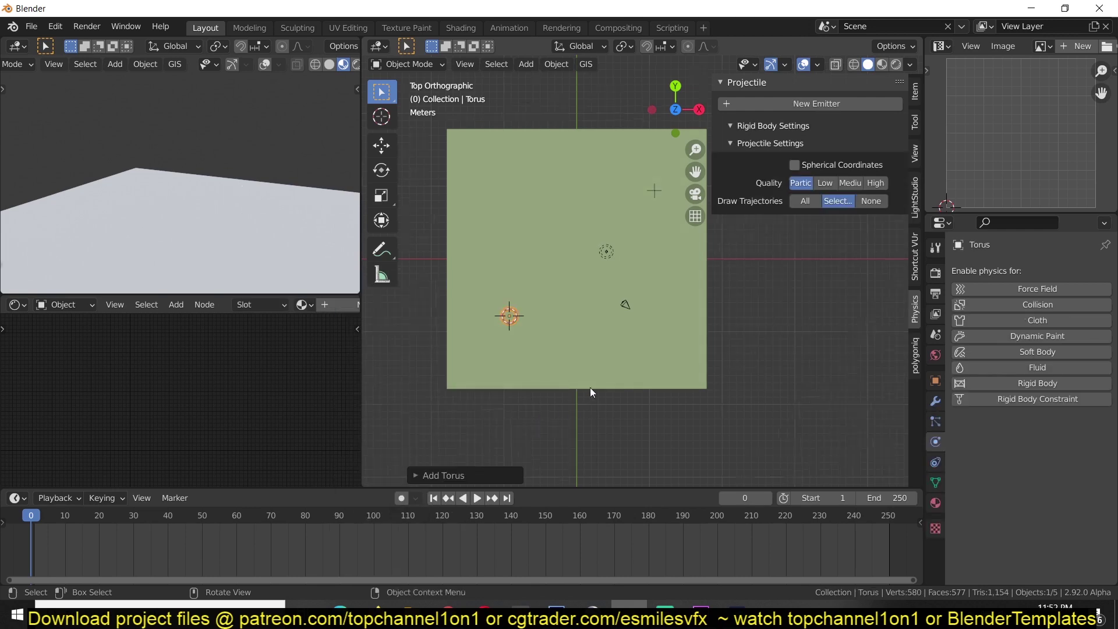
middle_drag(589, 387, 532, 385)
key(g)
key(z)
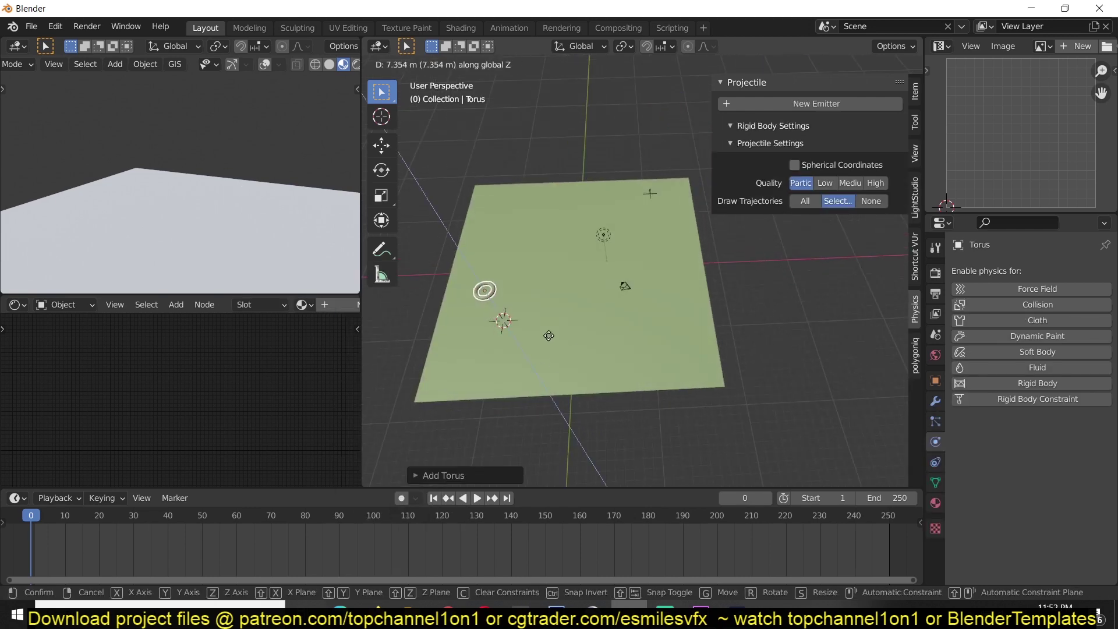
click(549, 336)
- Make the torus a second projectile emitter, emitter_Torus, firing 1 projectile at zero velocity
middle_drag(540, 327, 889, 145)
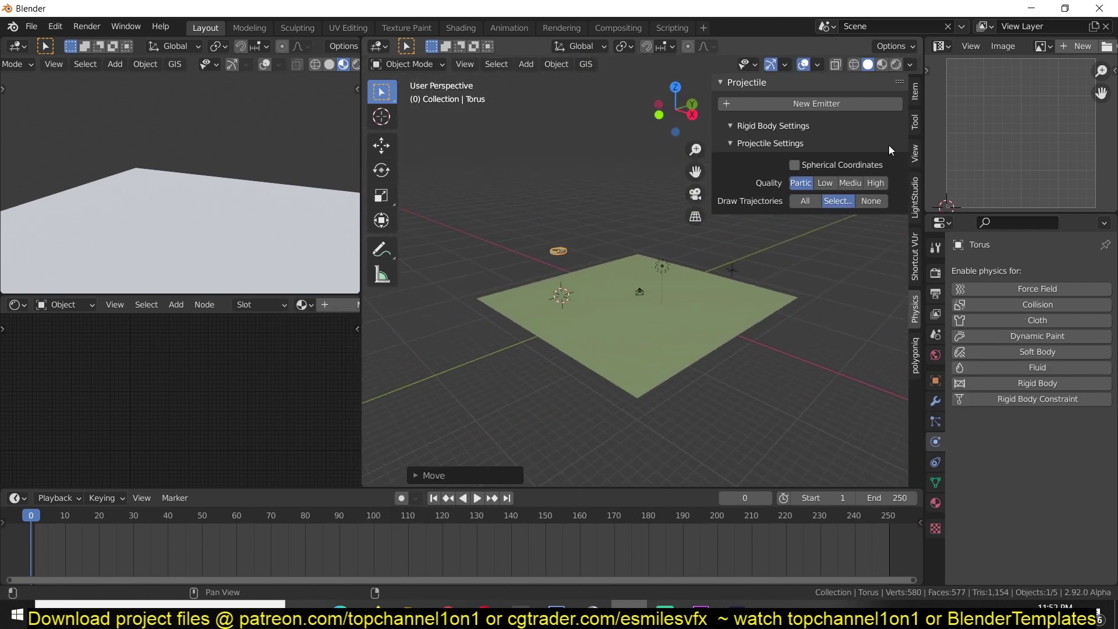
click(844, 103)
scroll(565, 308, up, 2)
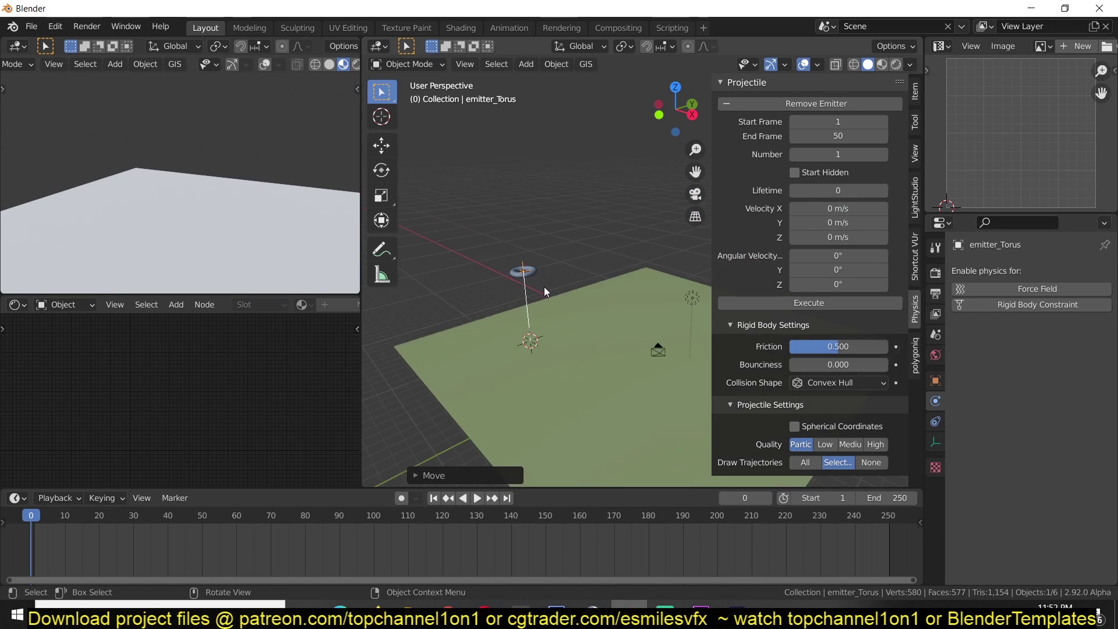
scroll(544, 287, up, 1)
- Preview the projectiles by playing the animation, then stop and rewind to frame 0
middle_drag(557, 275, 506, 271)
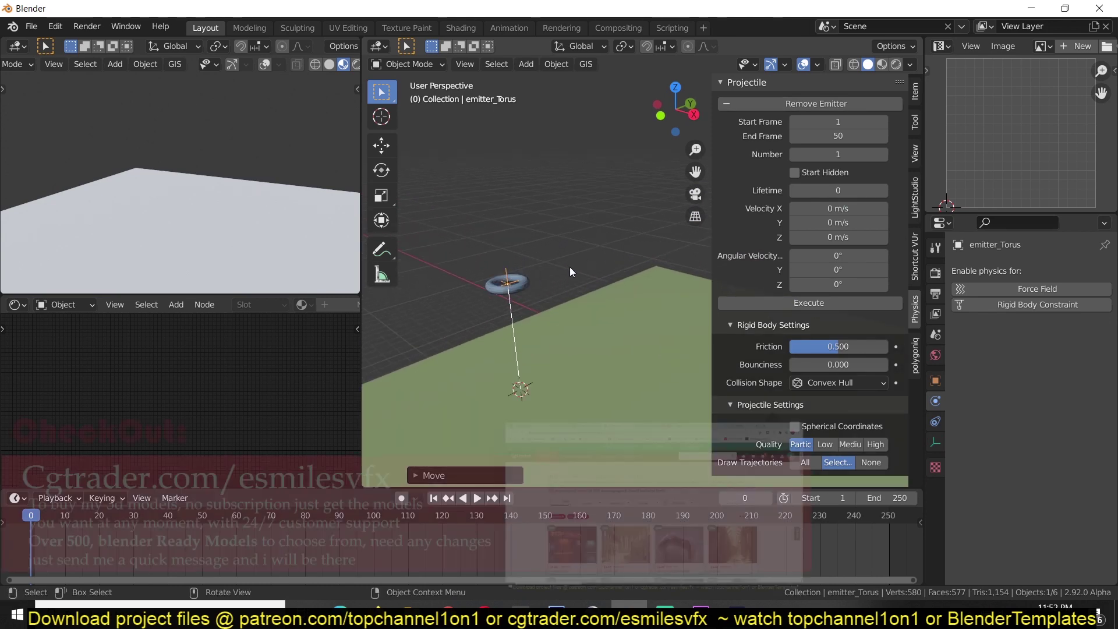
key(space)
middle_drag(543, 312, 477, 313)
key(Escape)
- From top view, set Draw Trajectories to All so every emitter's arc is shown
key(KP_7)
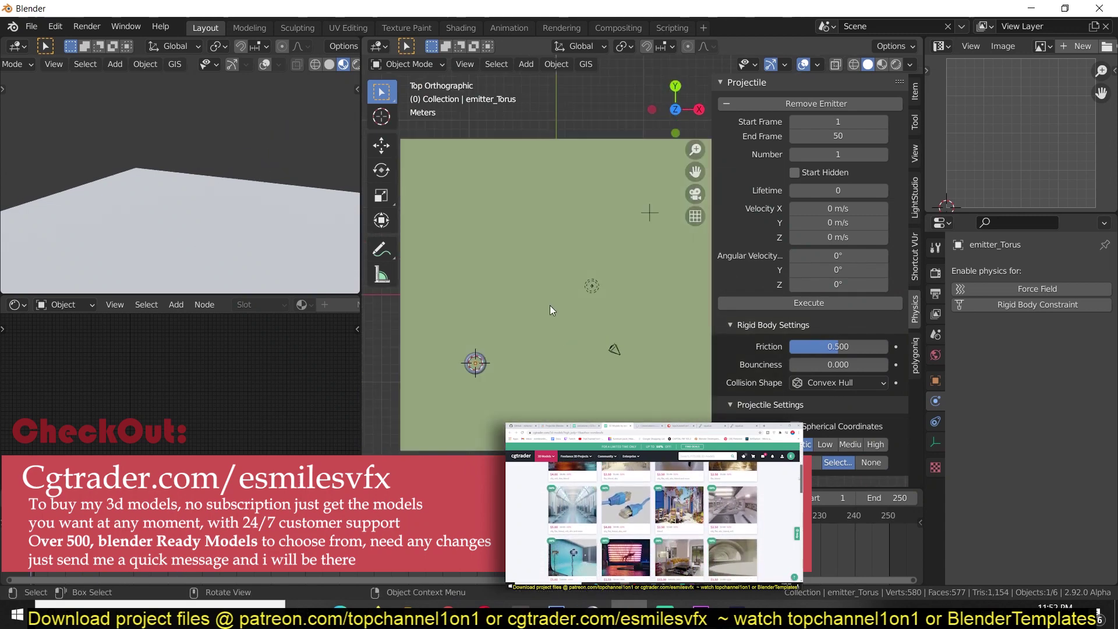
shift+middle_drag(550, 305, 526, 317)
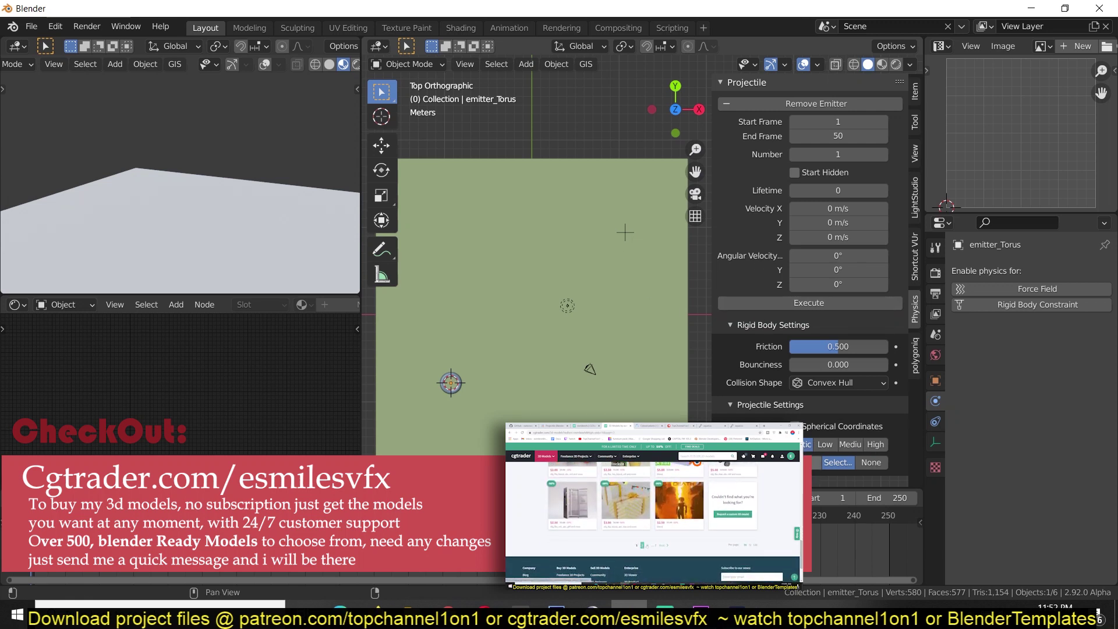
click(815, 462)
middle_drag(550, 353, 438, 261)
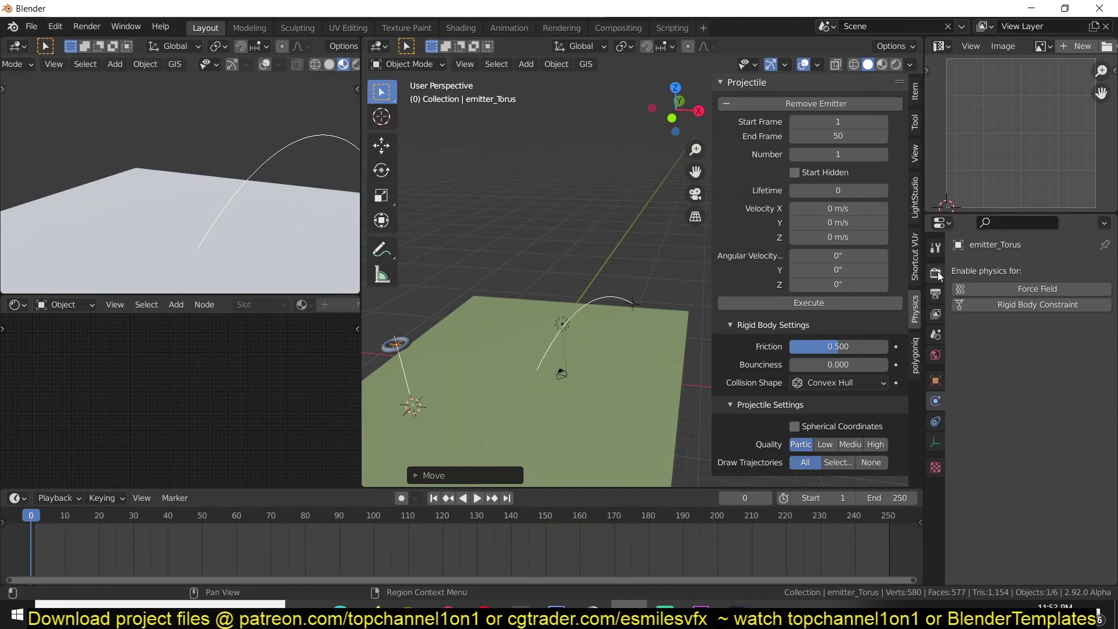
- Set emitter_Torus velocity to X 21.93 and Y 5.67 m/s so its arc crosses Suzanne's
drag(846, 208, 874, 208)
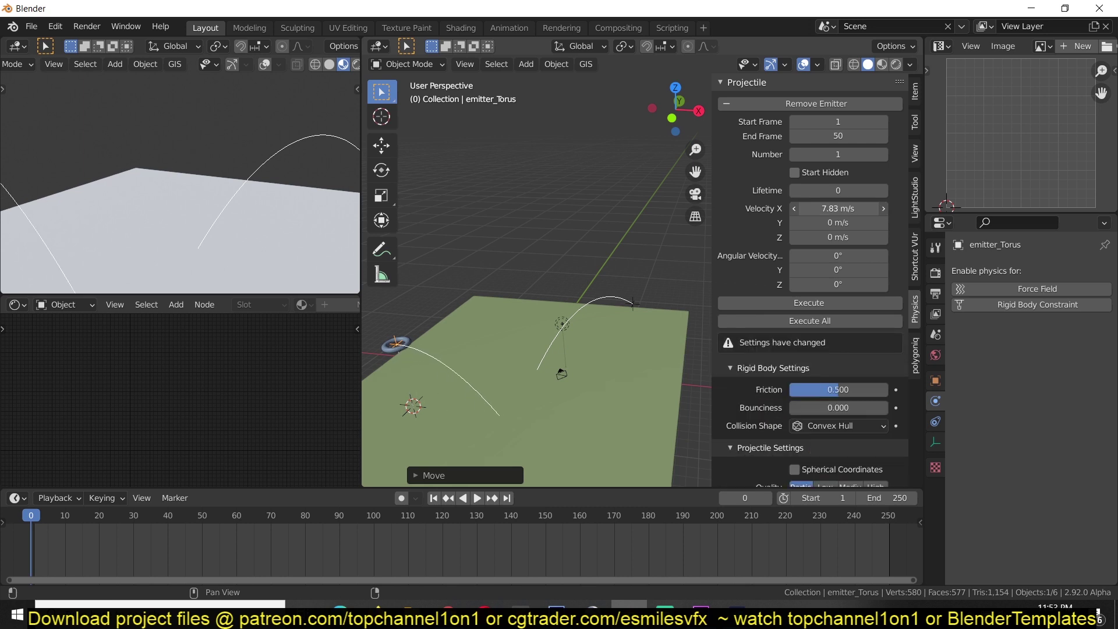
key(KP_7)
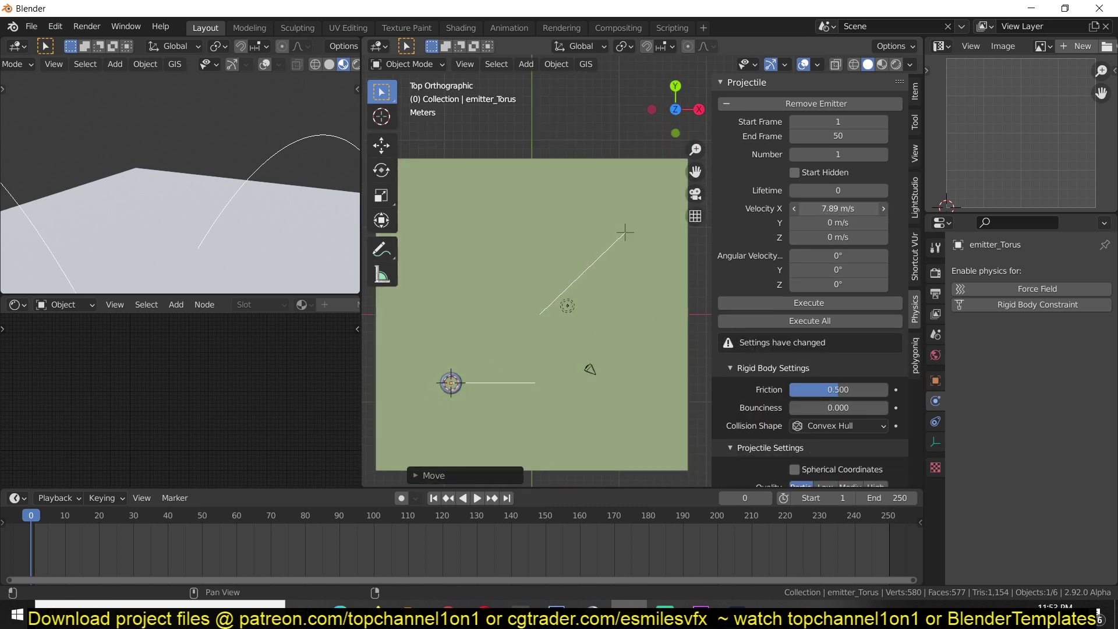
middle_drag(625, 232, 629, 307)
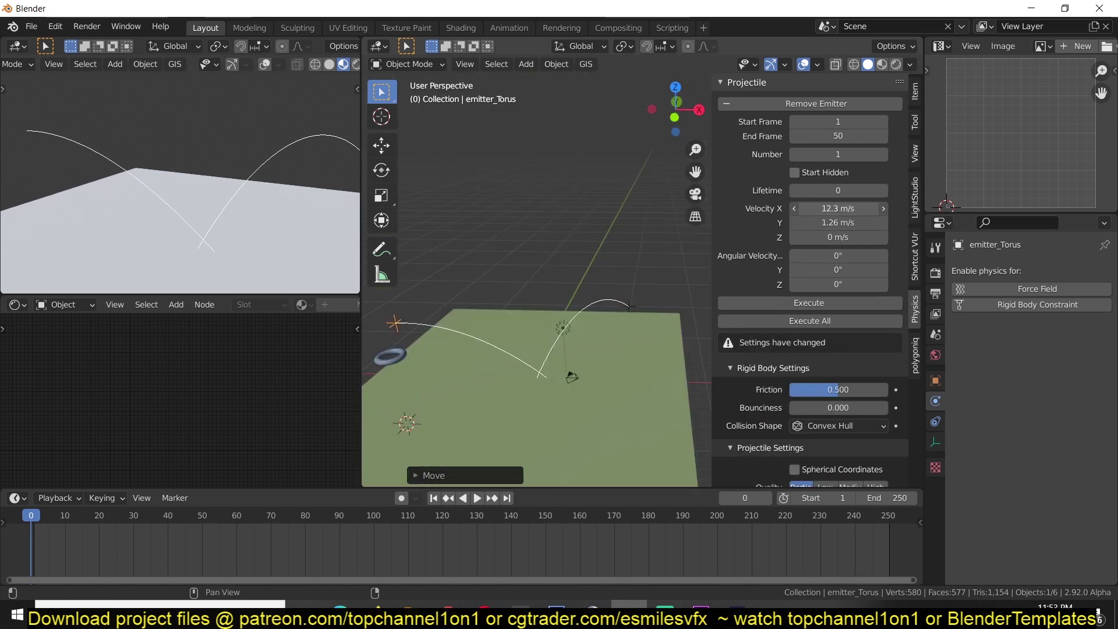
drag(839, 209, 861, 209)
middle_drag(533, 369, 478, 321)
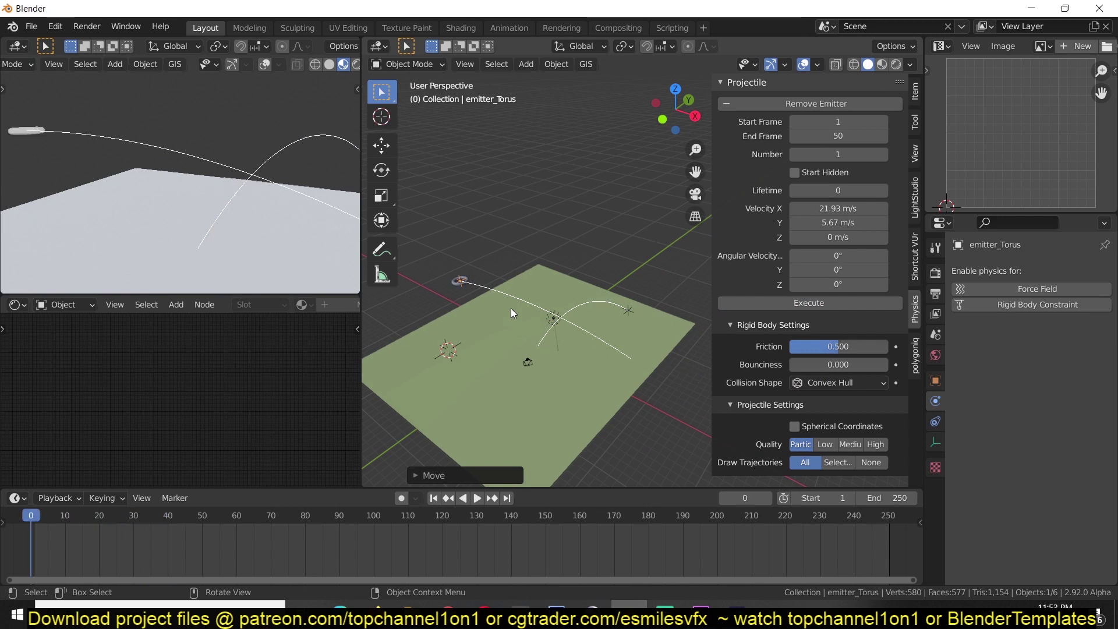
- Raise the torus emitter's Number to 4 and execute to generate the tori
click(883, 154)
click(884, 154)
click(883, 154)
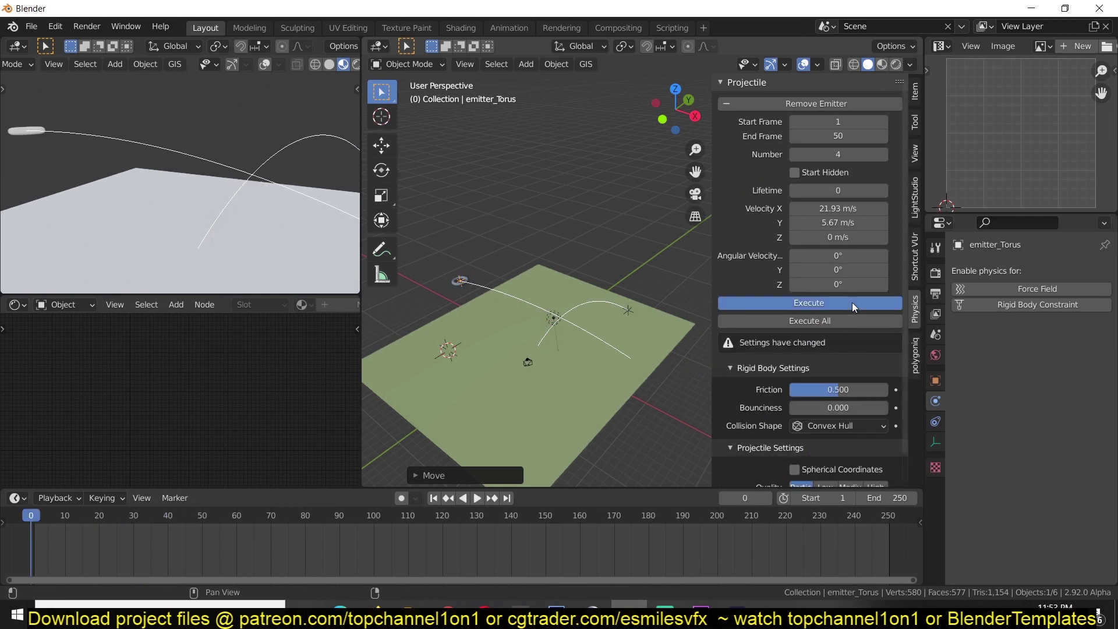
click(809, 303)
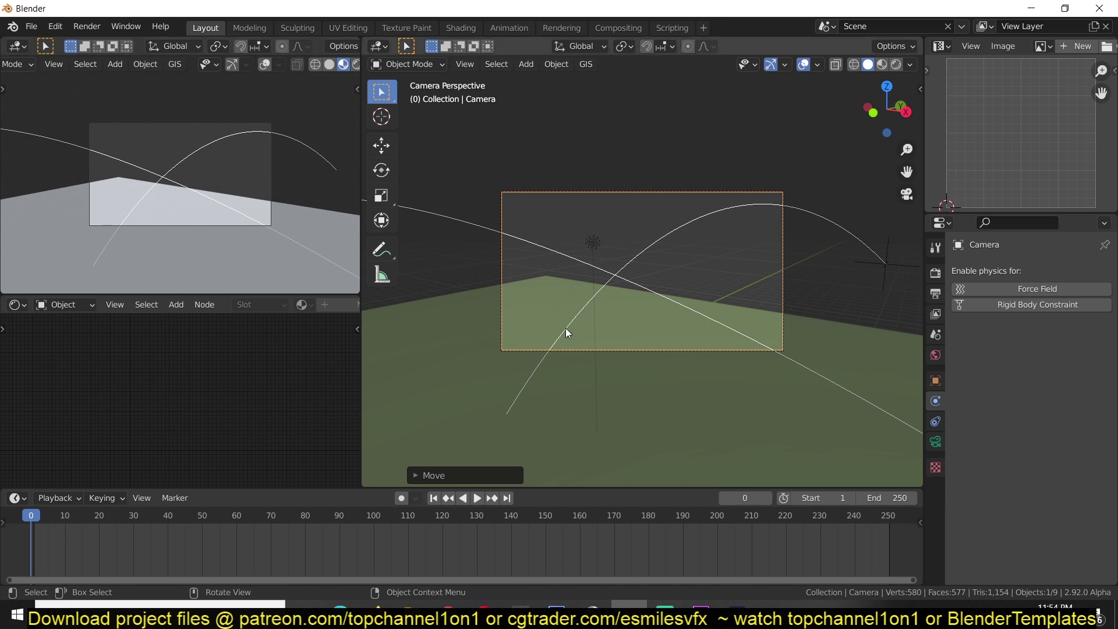
- Set emitter_Suzanne's Number to 4 and execute to regenerate its monkeys
key(space)
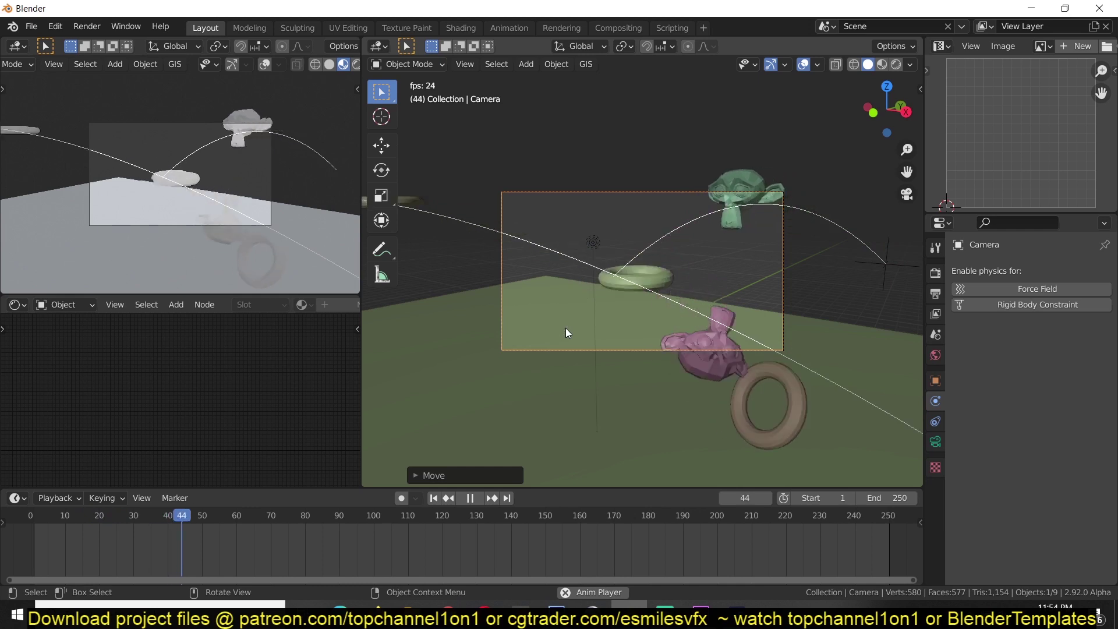
key(Escape)
click(888, 260)
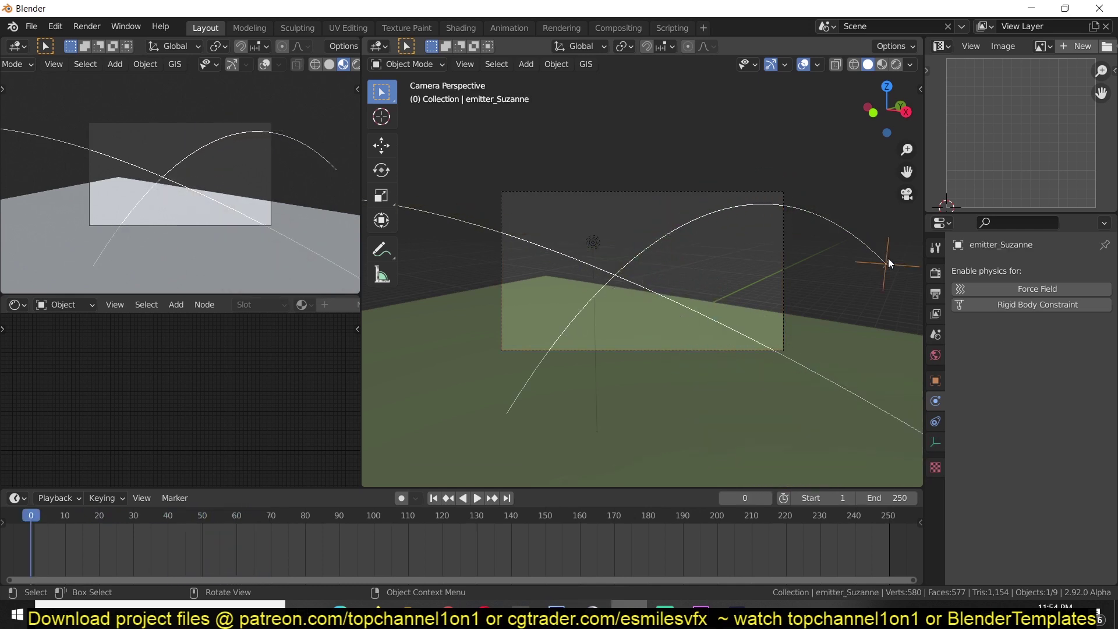
key(n)
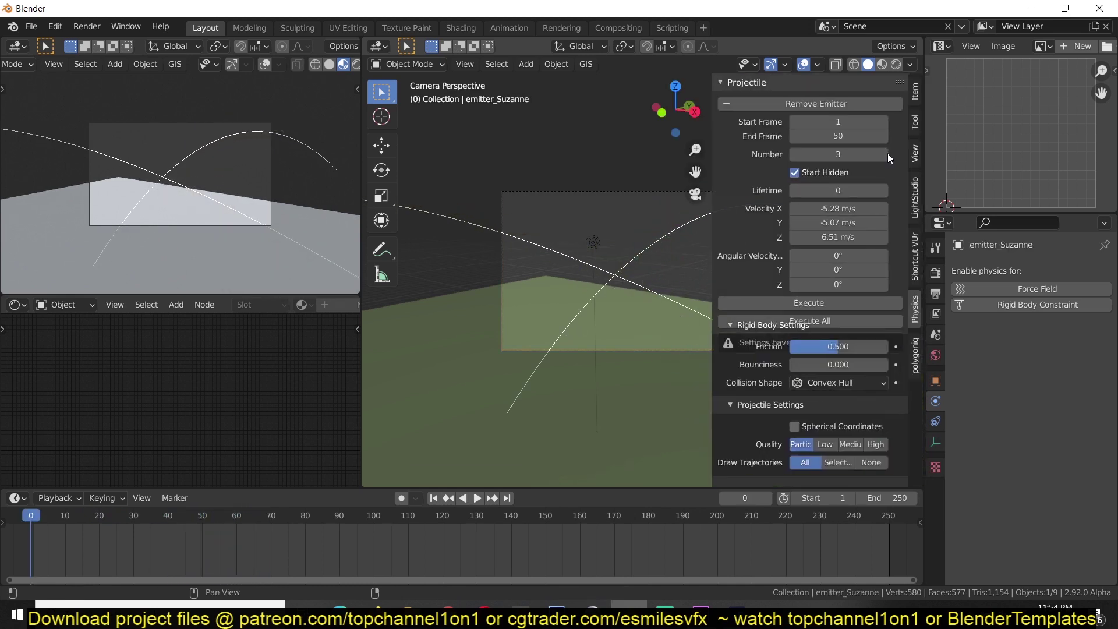
click(888, 153)
click(813, 306)
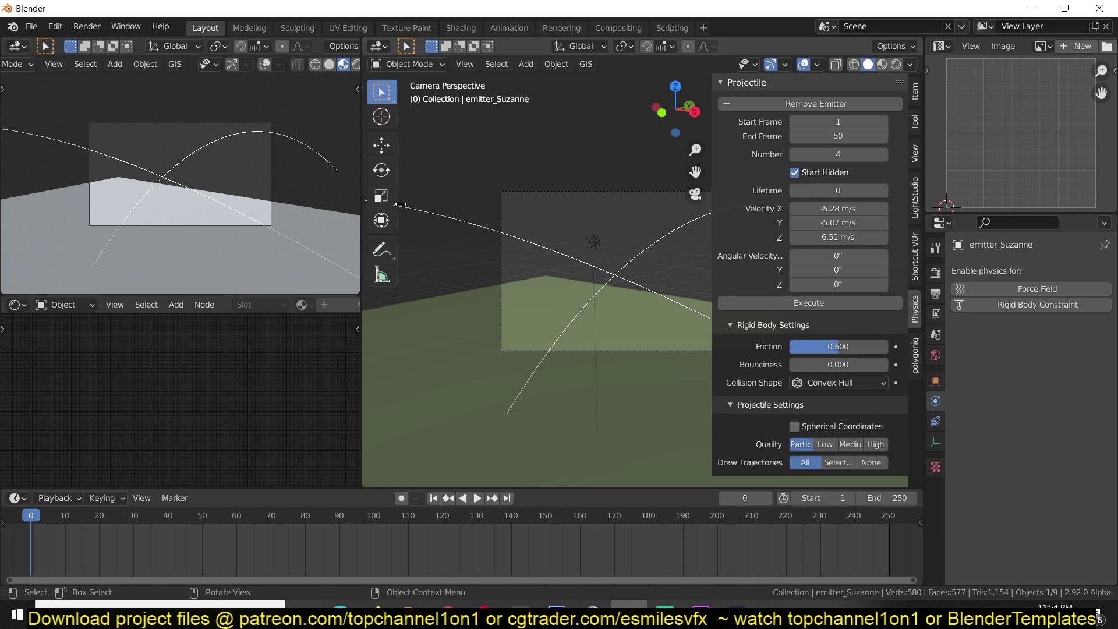
- Play the simulation to frame 73 to see the landed pile, then select the ground plane
click(505, 298)
key(n)
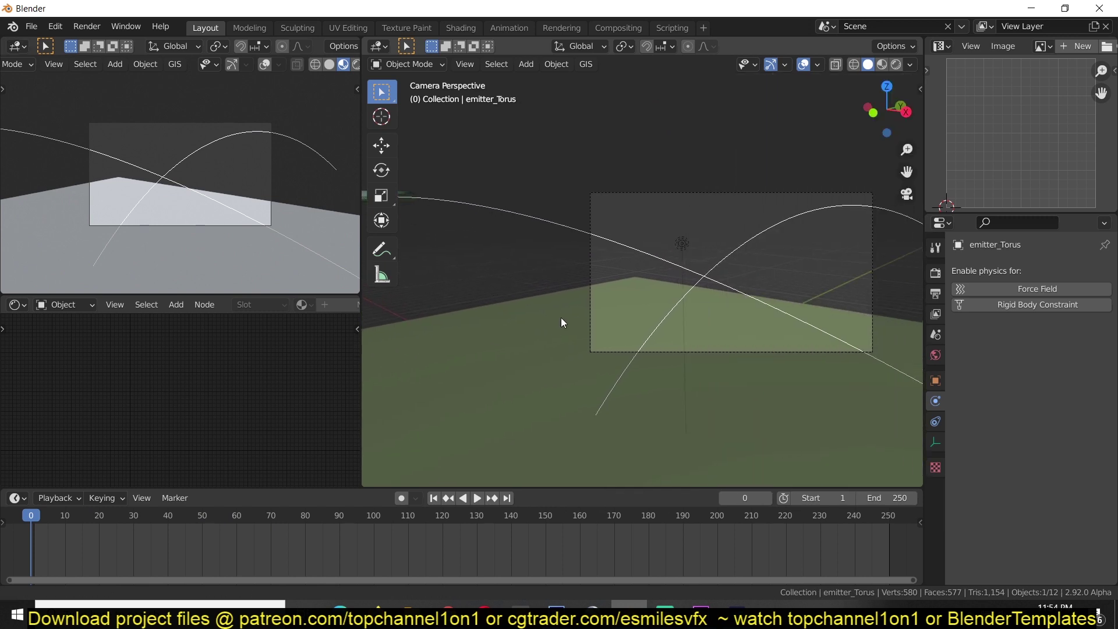
key(space)
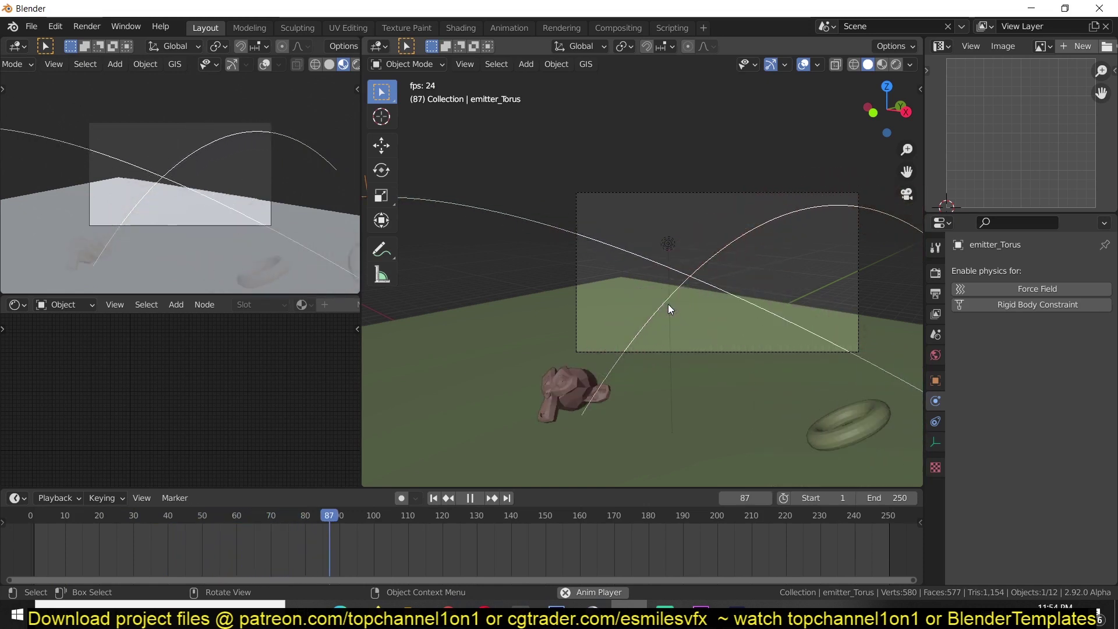
key(space)
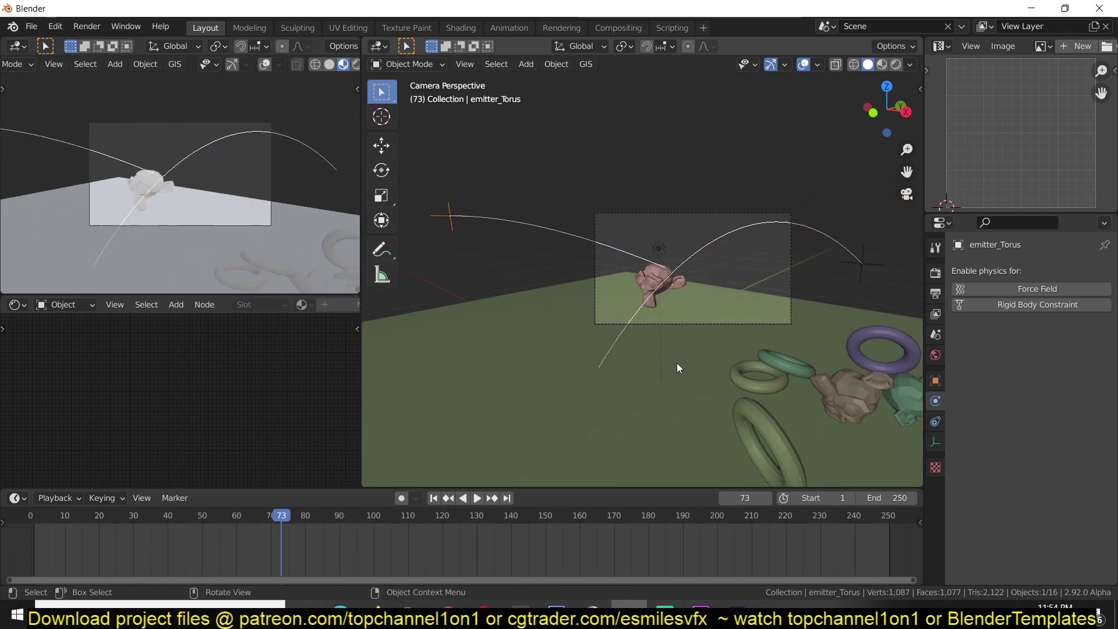
middle_drag(696, 339, 681, 401)
scroll(680, 401, down, 4)
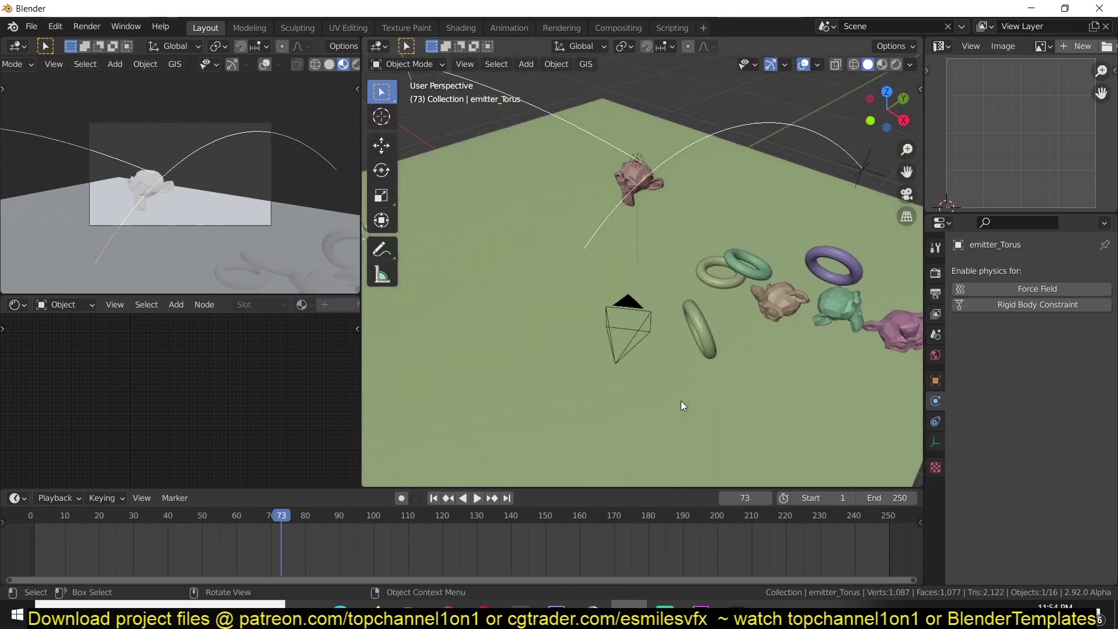
click(687, 354)
key(n)
key(n)
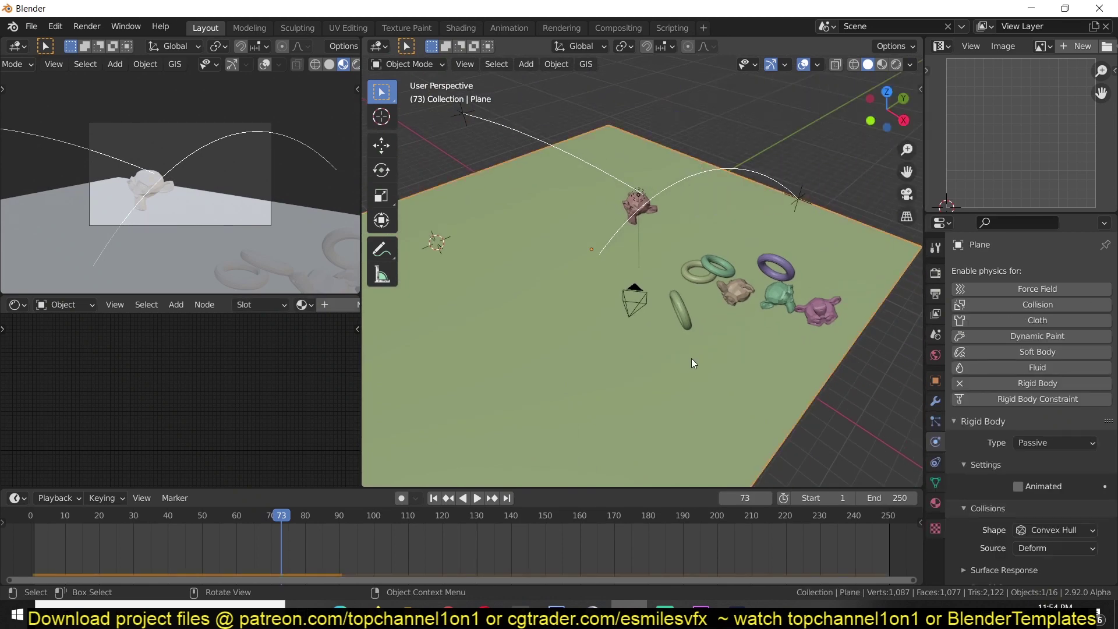